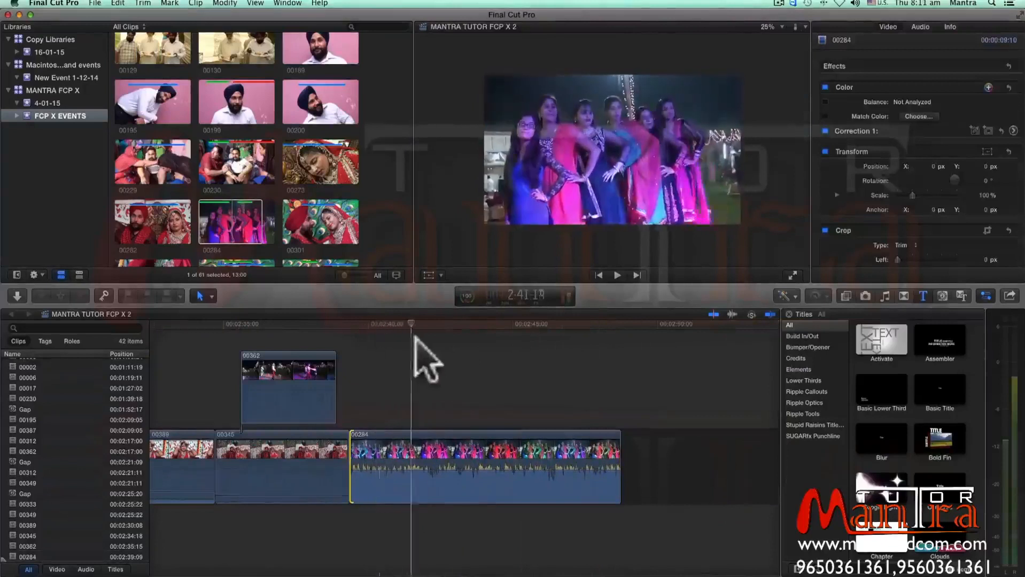
pyautogui.click(400, 446)
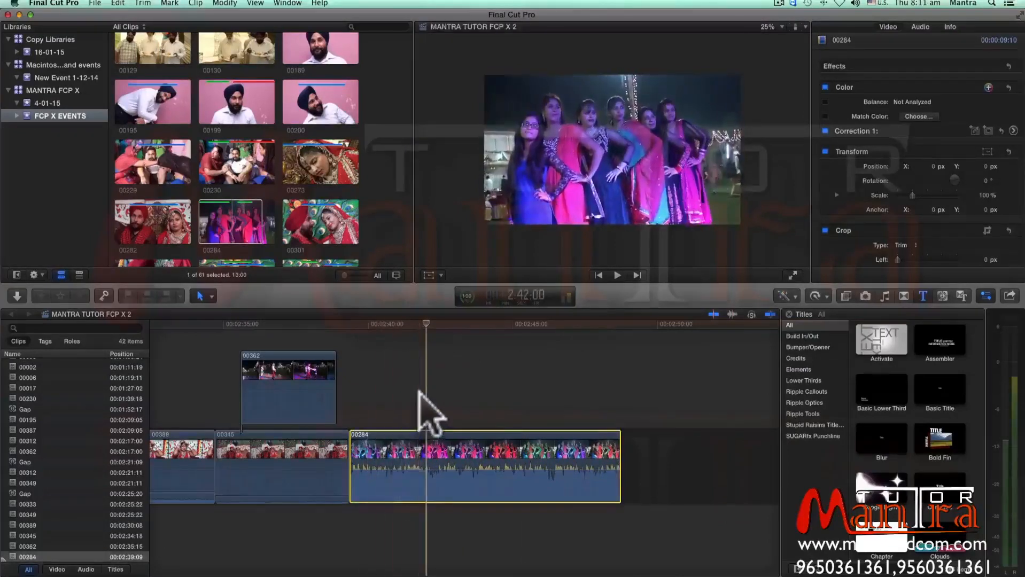
pyautogui.click(441, 275)
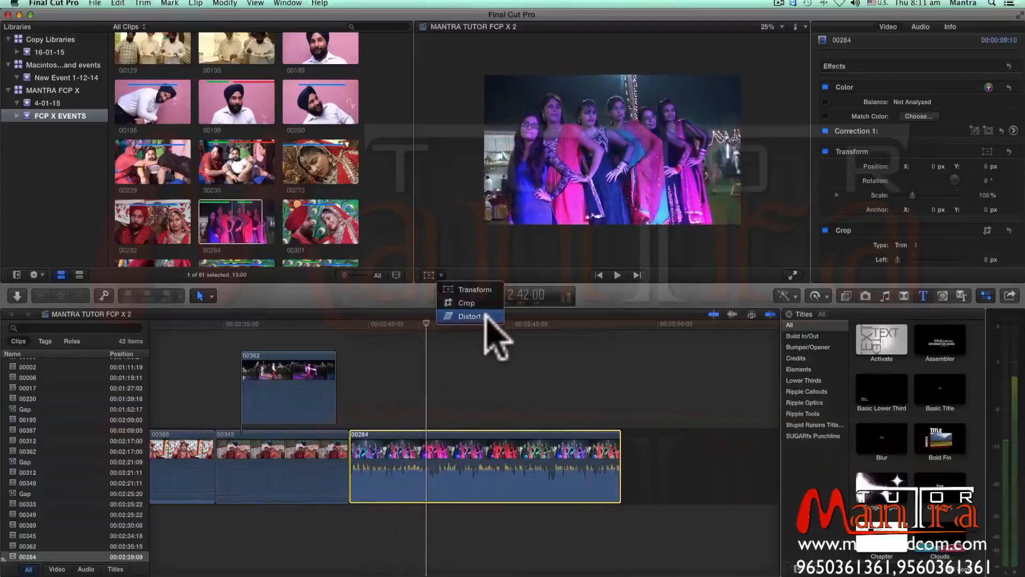
pyautogui.click(485, 316)
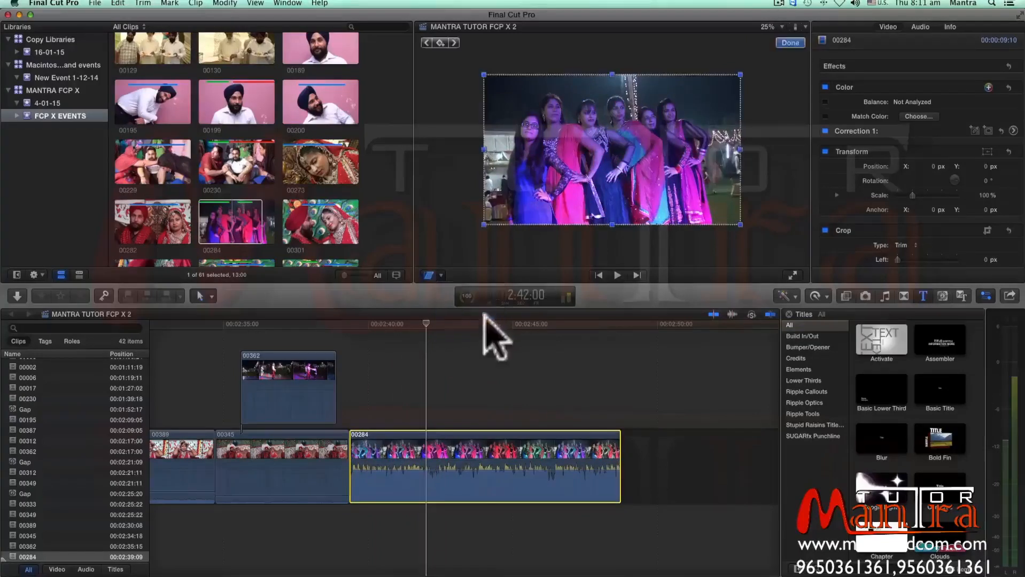
pyautogui.click(439, 274)
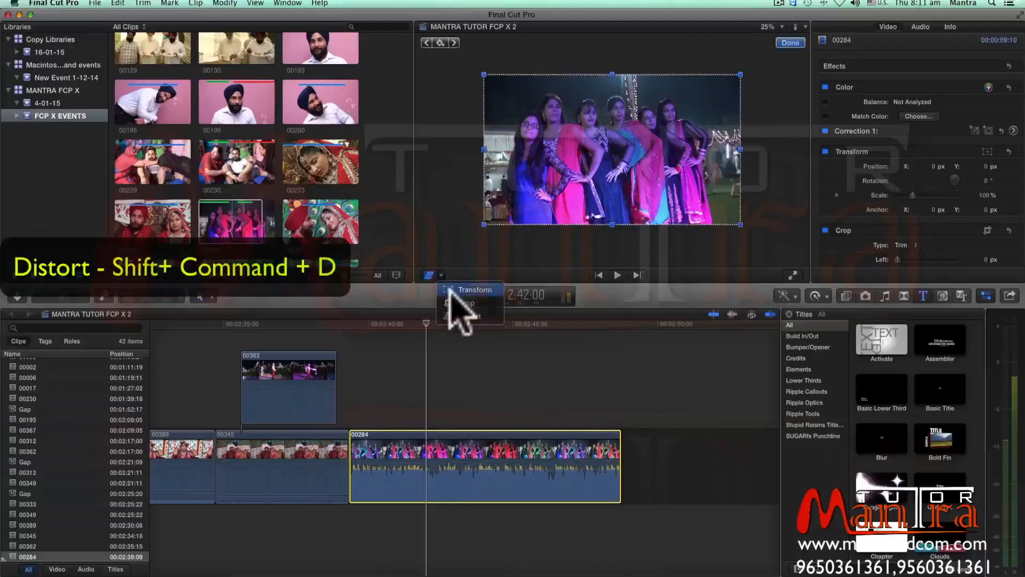
pyautogui.click(465, 289)
pyautogui.click(790, 42)
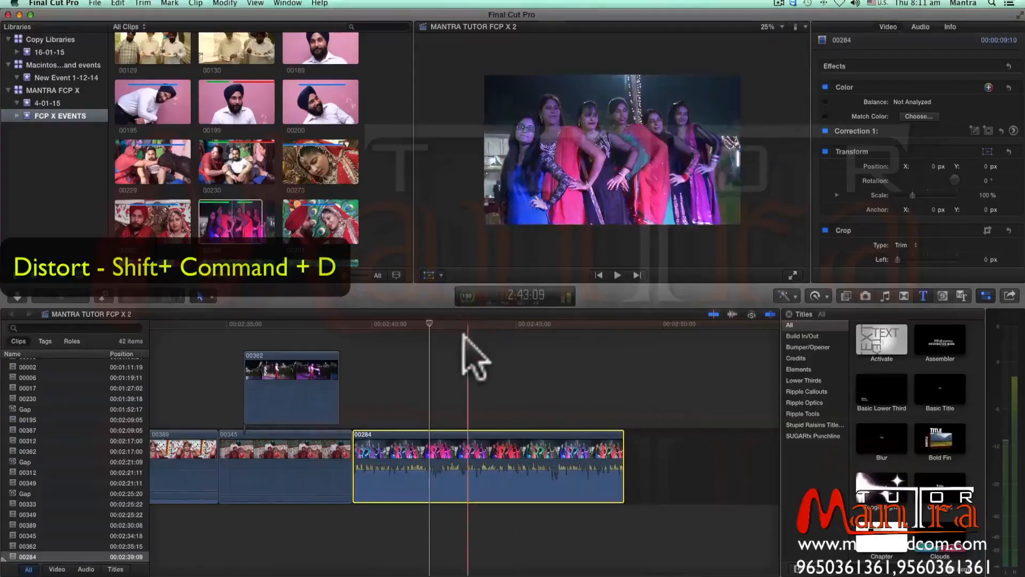
# - Duplicate the MANTRA TUTOR FCP X 2 project as two snapshots
pyautogui.press('shift+super+d')
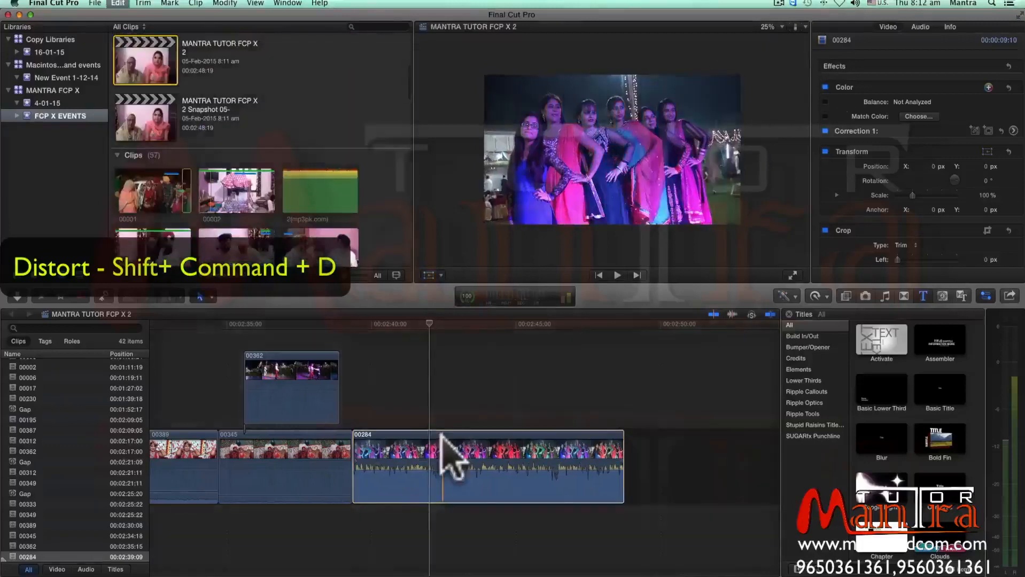
pyautogui.press('shift+super+d')
# - Activate Distort on clip 00284 and pull all four corners of its image inward to make it a smaller, skewed shape
pyautogui.click(440, 435)
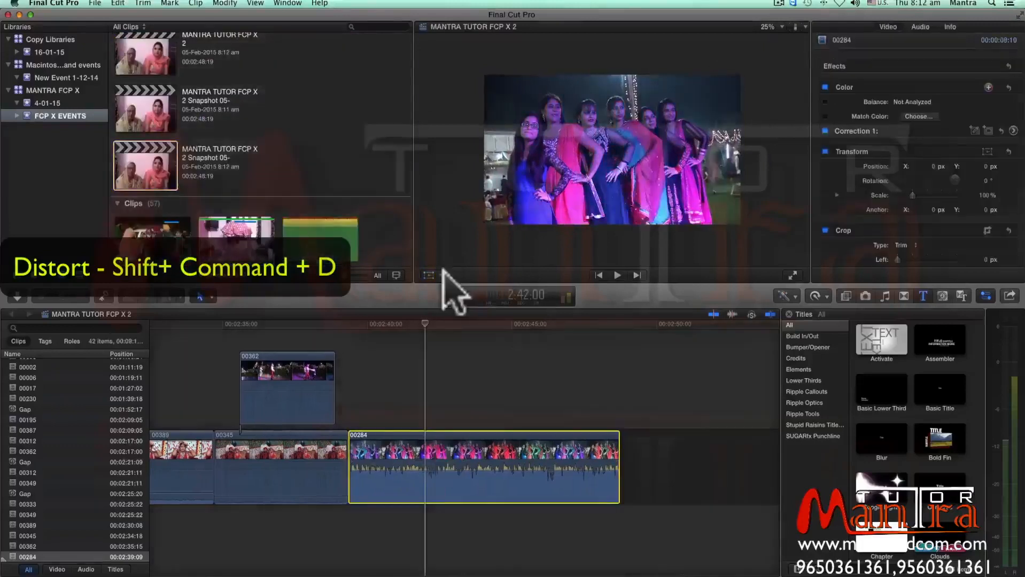
pyautogui.click(442, 271)
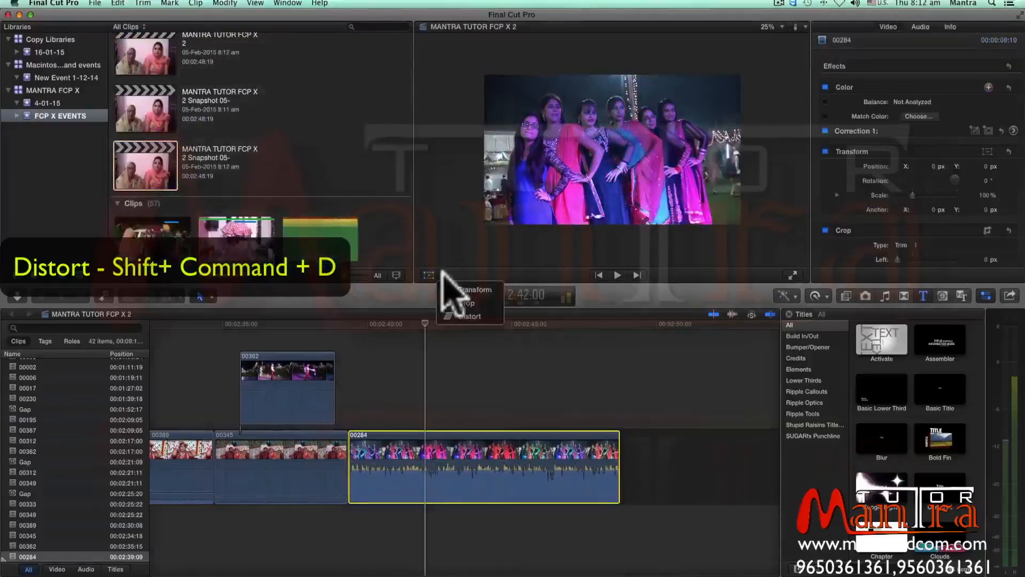
pyautogui.click(477, 317)
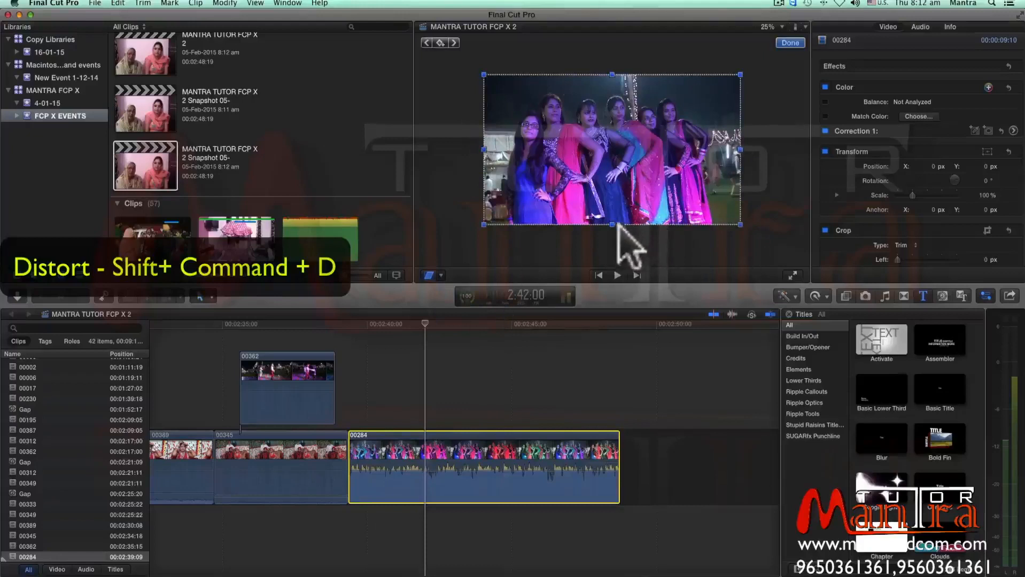
pyautogui.moveTo(483, 75); pyautogui.dragTo(546, 99)
pyautogui.moveTo(483, 225); pyautogui.dragTo(548, 203)
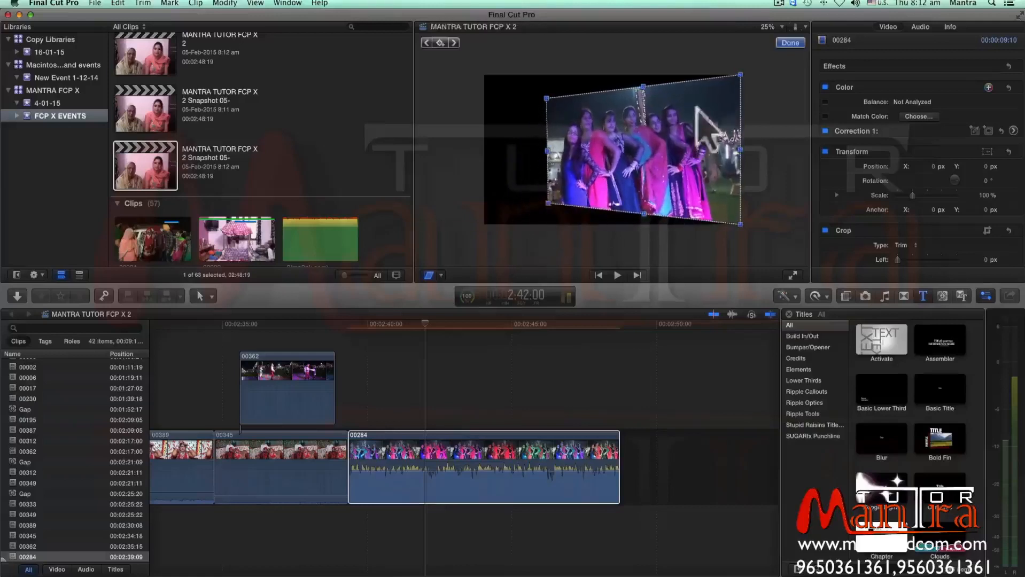
pyautogui.moveTo(741, 75); pyautogui.dragTo(662, 89)
pyautogui.moveTo(740, 224); pyautogui.dragTo(660, 210)
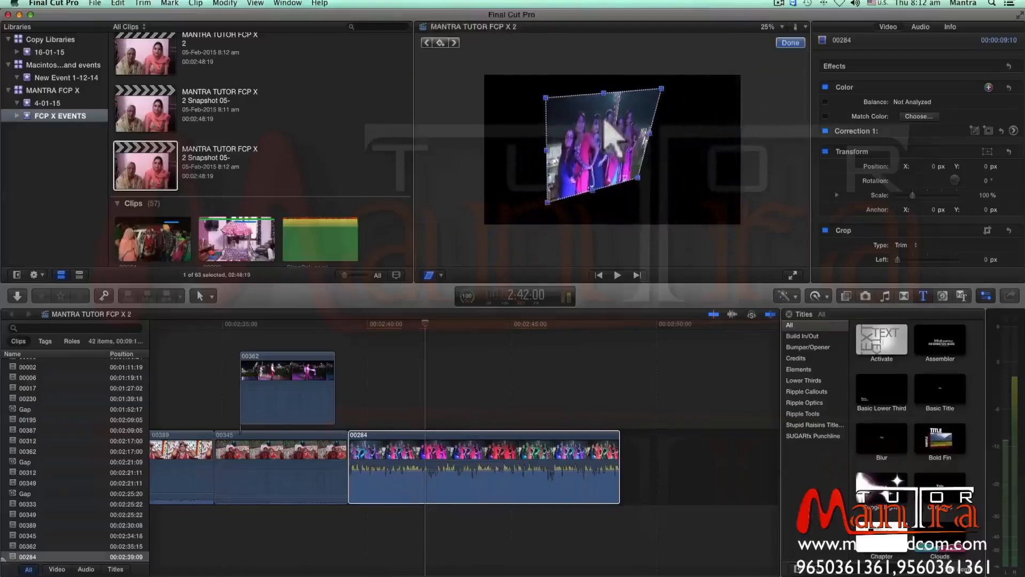
# - Reposition the distorted clip 00284 to about X -368.7 px, Y 124.8 px and adjust its bottom-left corner
pyautogui.moveTo(603, 120); pyautogui.dragTo(566, 114)
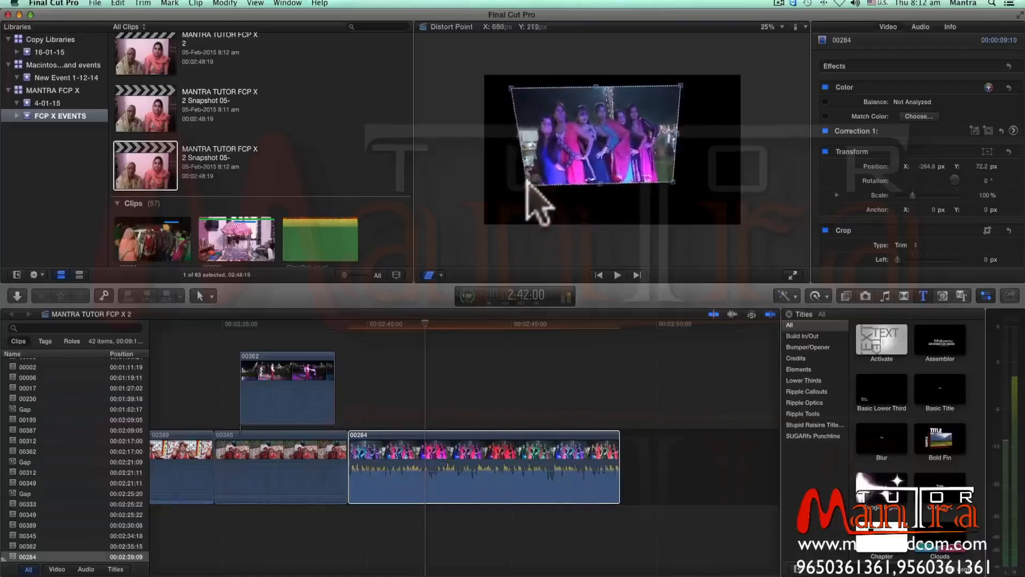
pyautogui.moveTo(527, 181); pyautogui.dragTo(524, 184)
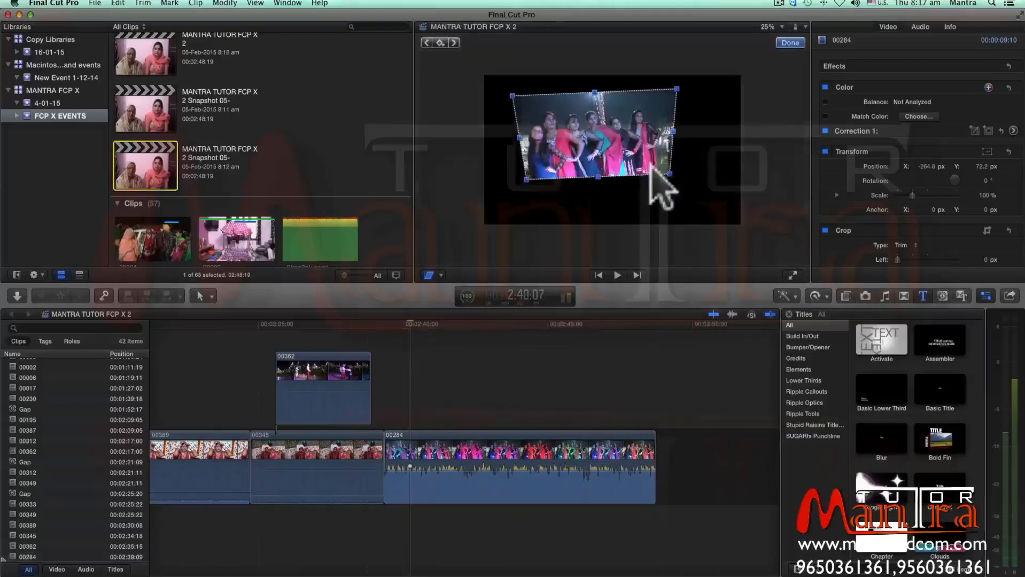
pyautogui.moveTo(618, 121); pyautogui.dragTo(599, 111)
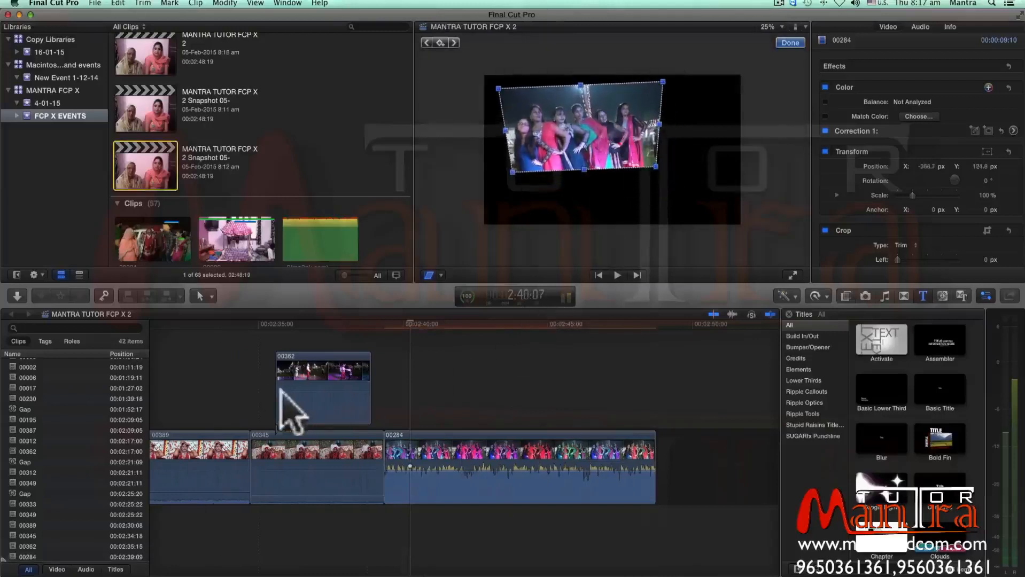
# - Add clip 00004 from the FCP X EVENTS event as a connected clip above the start of clip 00284
pyautogui.scroll(-3, 272, 230)
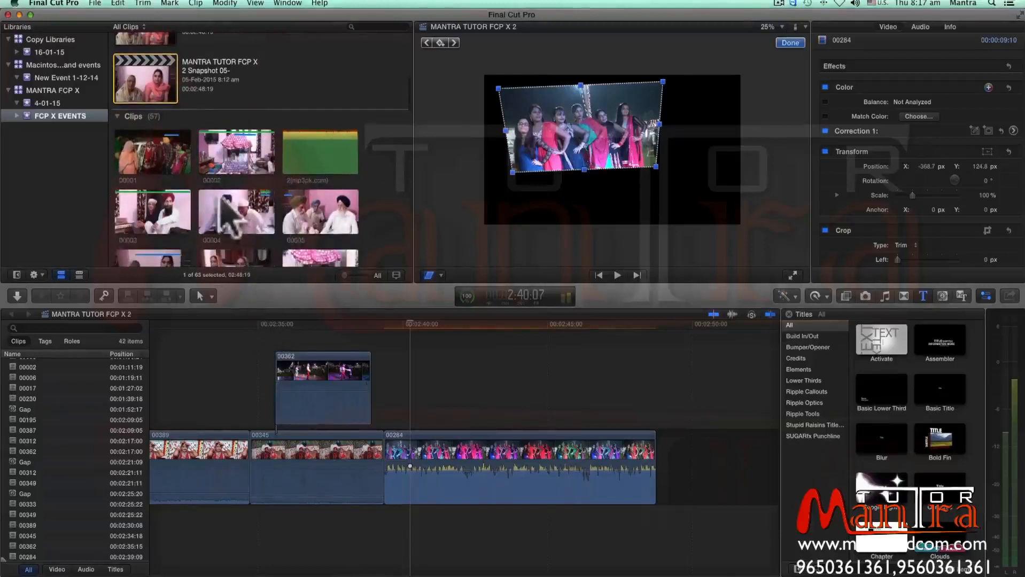
pyautogui.click(266, 213)
pyautogui.moveTo(240, 201); pyautogui.dragTo(389, 393)
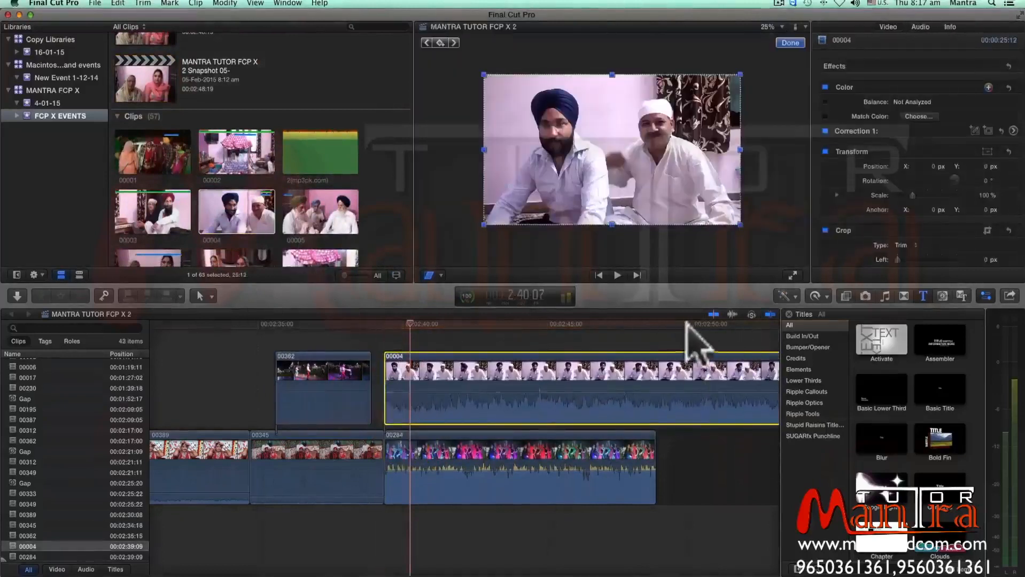
# - Cut clip 00004 at 2:48:19, where clip 00284 ends, and delete the remaining part
pyautogui.click(656, 326)
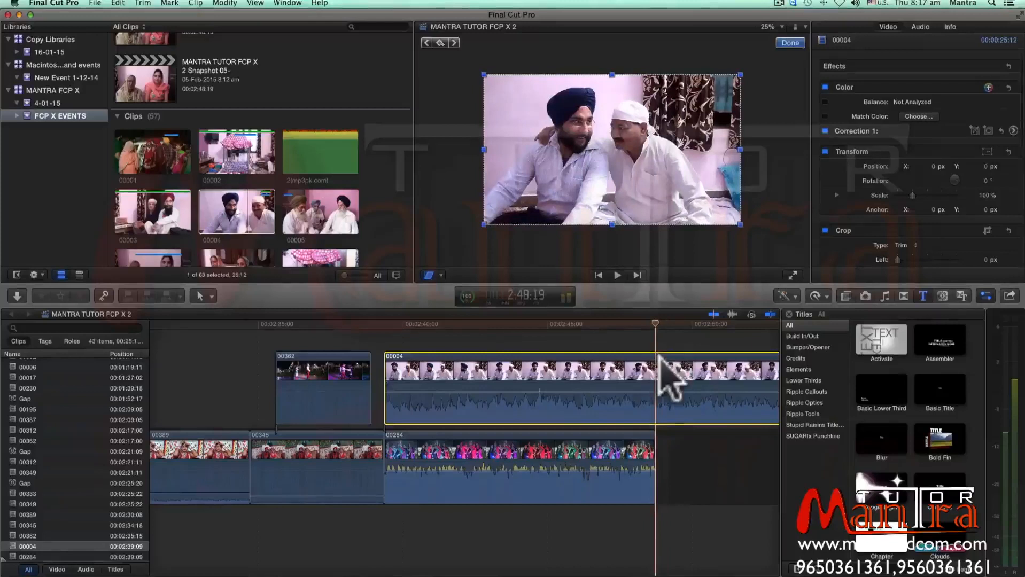
pyautogui.press('super+b')
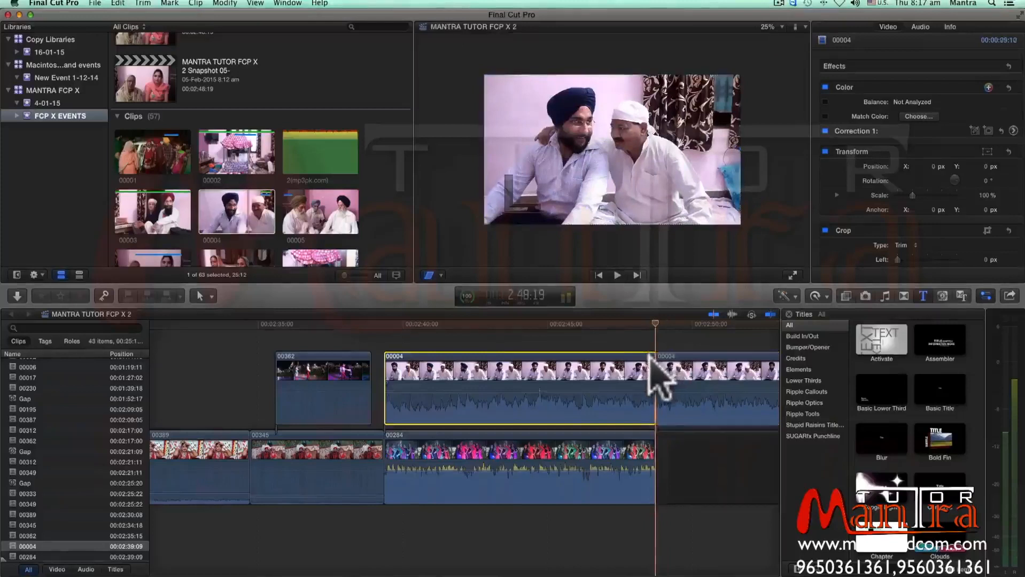
pyautogui.click(716, 380)
pyautogui.press('Delete')
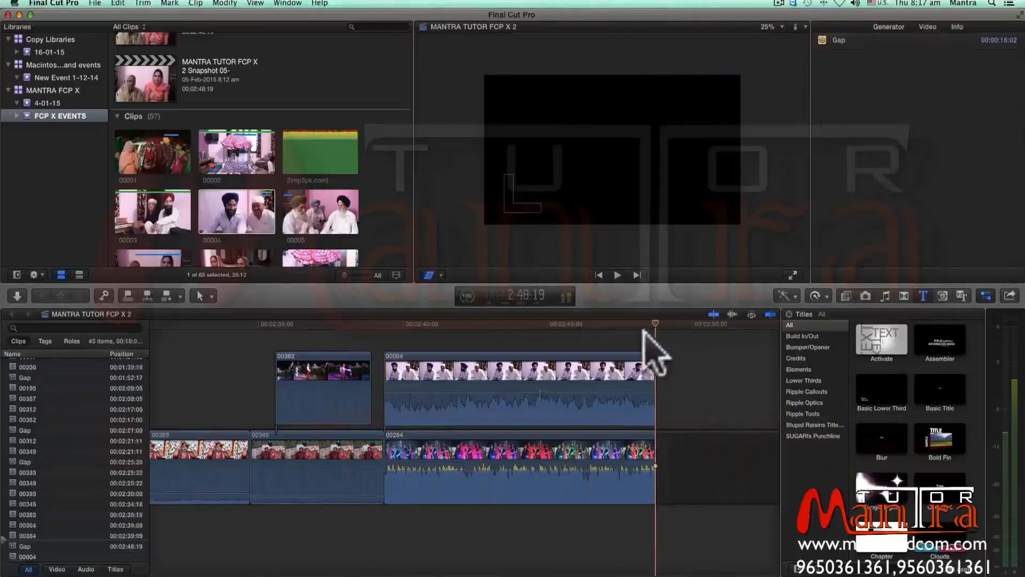
# - Distort clip 00004 by pulling its left corners inward and lowering its top corners so that clip 00284 shows beside it
pyautogui.click(485, 331)
pyautogui.click(525, 369)
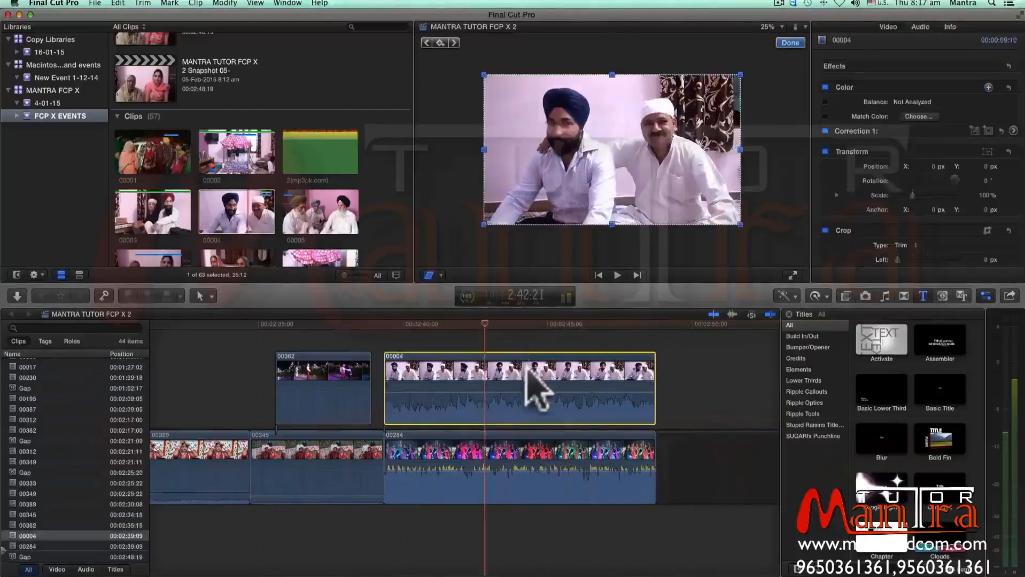
pyautogui.moveTo(483, 225); pyautogui.dragTo(559, 210)
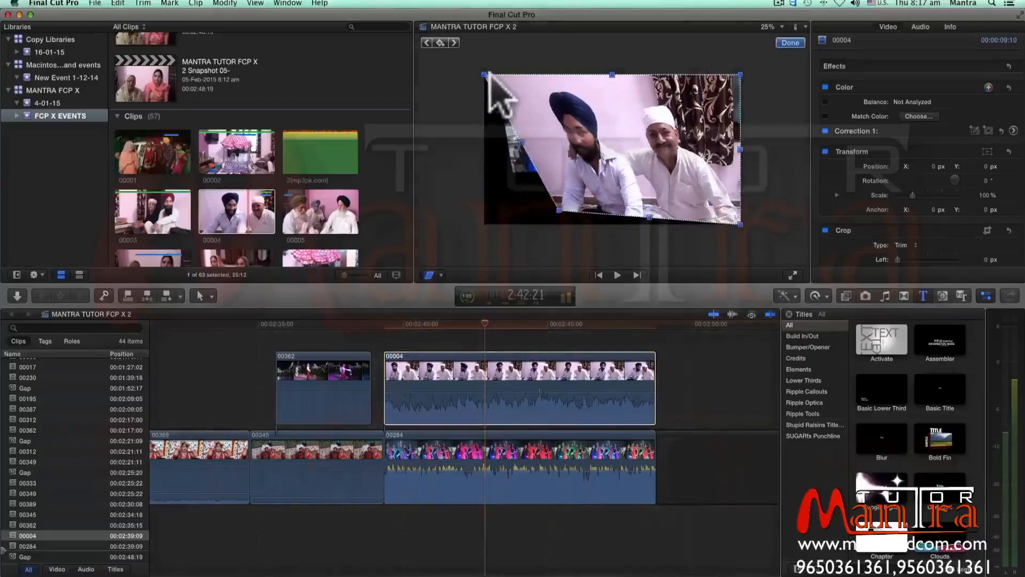
pyautogui.moveTo(483, 73); pyautogui.dragTo(622, 111)
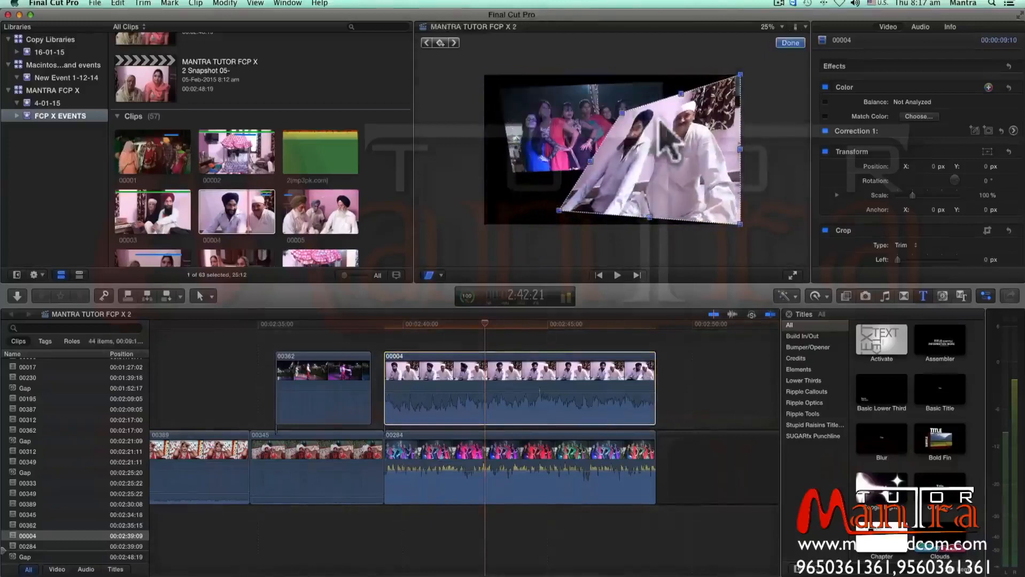
pyautogui.moveTo(740, 75); pyautogui.dragTo(735, 133)
pyautogui.moveTo(622, 112); pyautogui.dragTo(610, 162)
# - Move clip 00284 to about X -481.4 px, Y 221.2 px and stretch its bottom-left corner outward past the frame edge
pyautogui.click(592, 103)
pyautogui.moveTo(593, 101); pyautogui.dragTo(578, 89)
pyautogui.moveTo(498, 158); pyautogui.dragTo(463, 180)
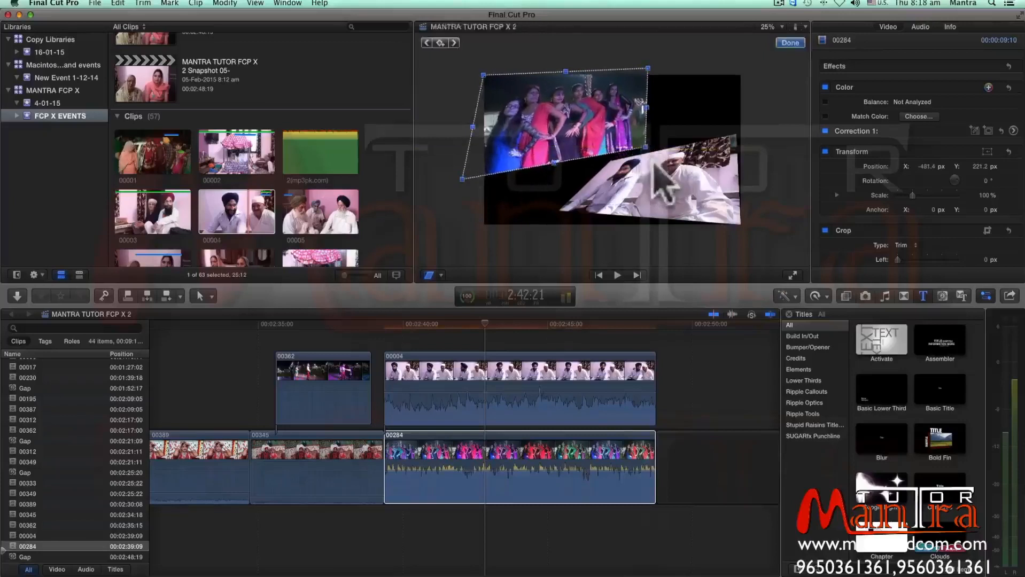
# - Refine the distortion of clip 00004 by widening its left corners and aligning its top-right corner with the frame's edge
pyautogui.click(614, 187)
pyautogui.moveTo(559, 209); pyautogui.dragTo(552, 227)
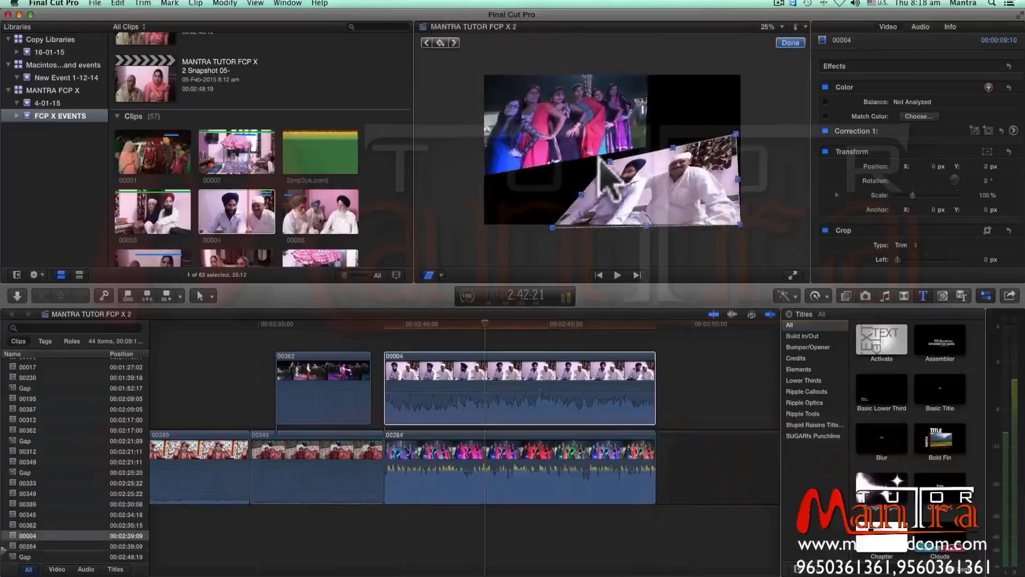
pyautogui.moveTo(610, 158); pyautogui.dragTo(576, 158)
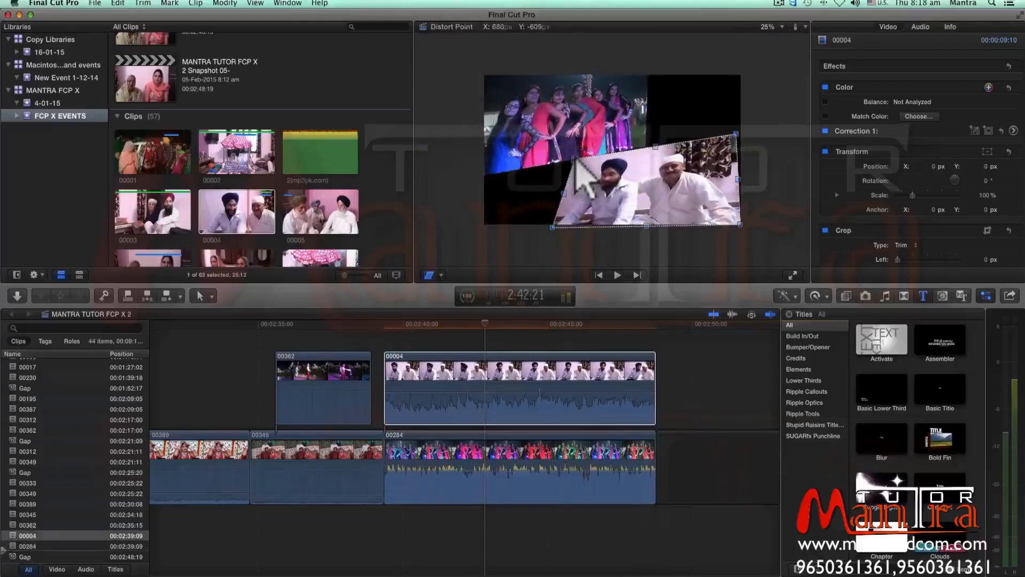
pyautogui.moveTo(743, 135); pyautogui.dragTo(741, 134)
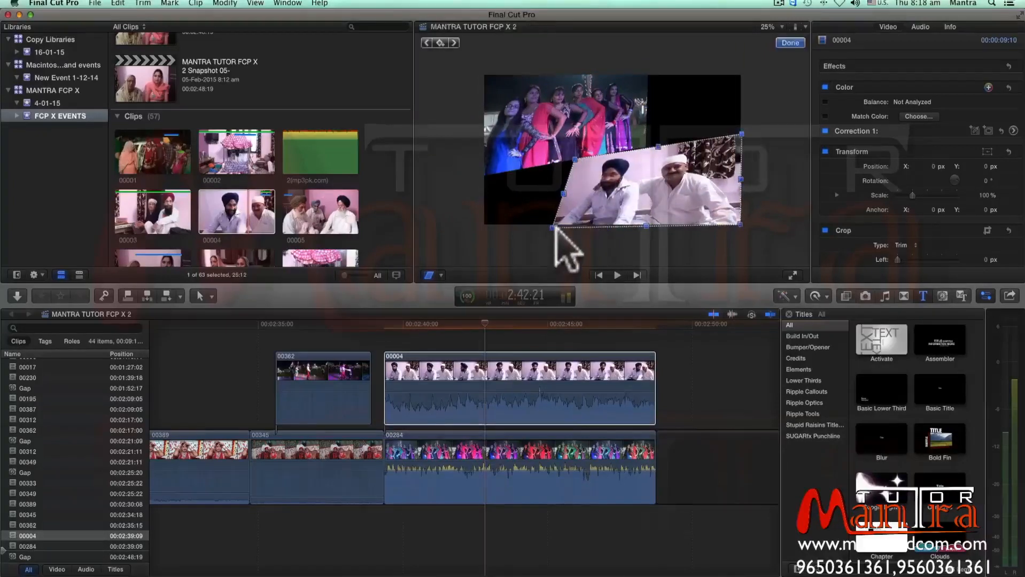
pyautogui.moveTo(553, 224); pyautogui.dragTo(547, 220)
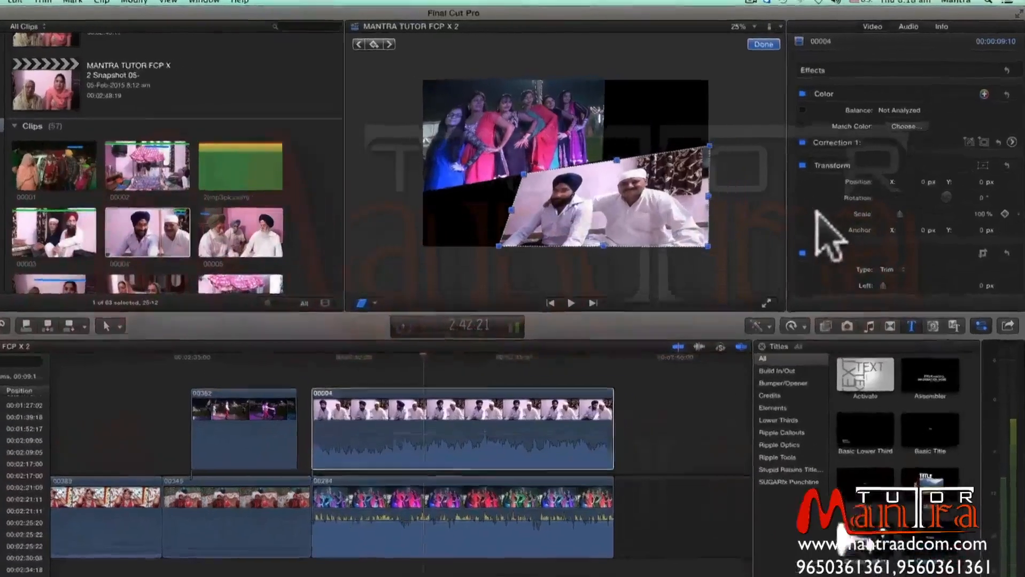
# - Set the Distort values of clip 00004 to Bottom Right X -13.0 px, Y 10.0 px and Top Right X 5.1 px
pyautogui.scroll(-10, 790, 251)
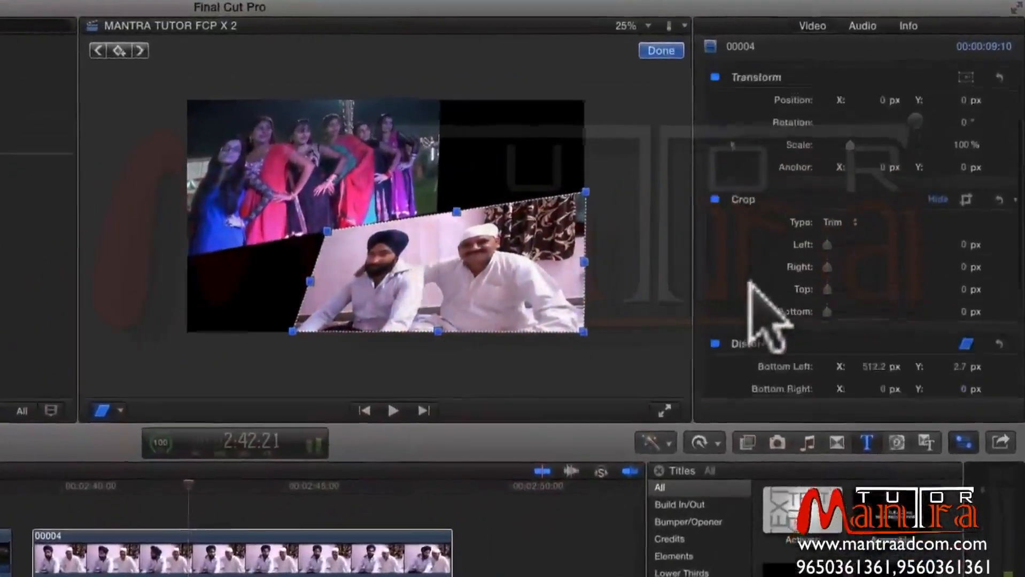
pyautogui.scroll(-2, 743, 291)
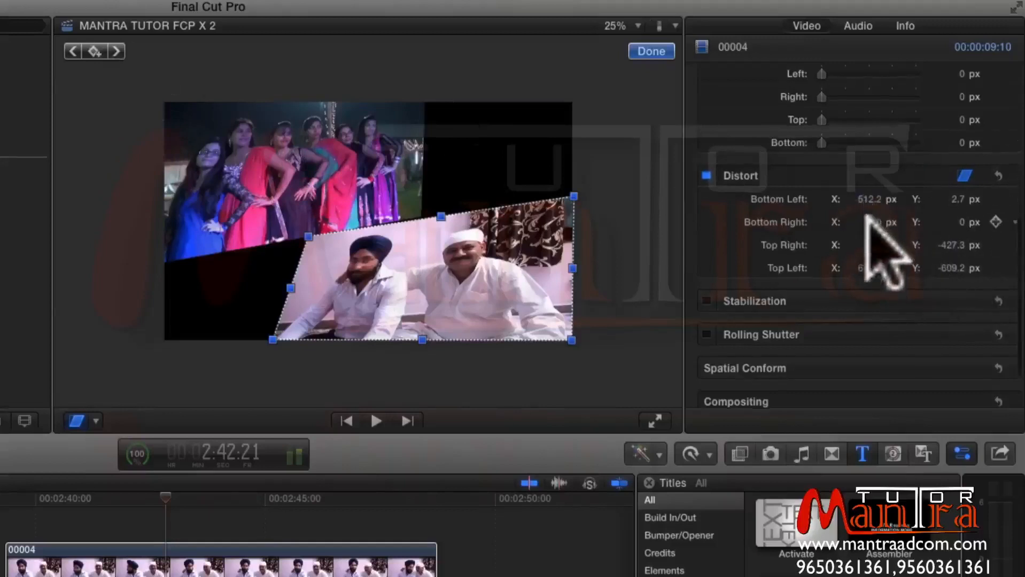
pyautogui.moveTo(870, 221); pyautogui.dragTo(867, 218)
pyautogui.moveTo(953, 219); pyautogui.dragTo(953, 222)
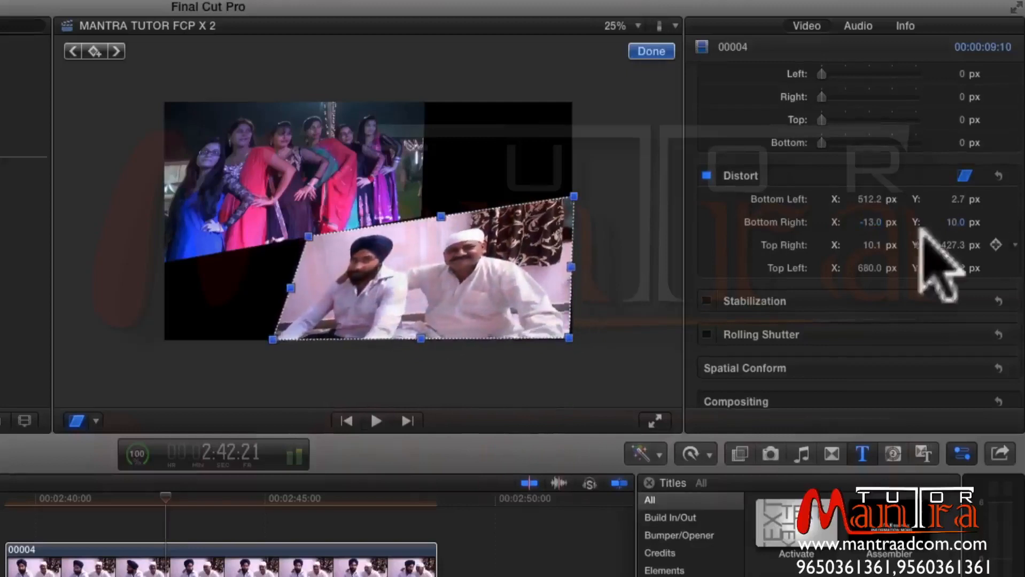
pyautogui.moveTo(871, 246); pyautogui.dragTo(873, 245)
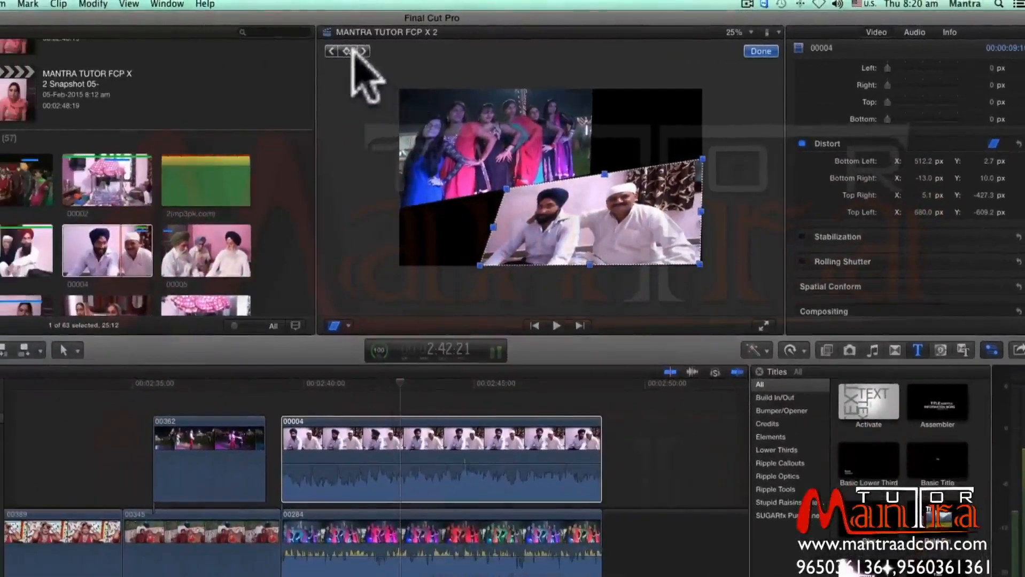
# - Add Distort keyframes to clip 00004 at 2:39:14 and 2:41:12, and return to the first keyframe
pyautogui.click(293, 420)
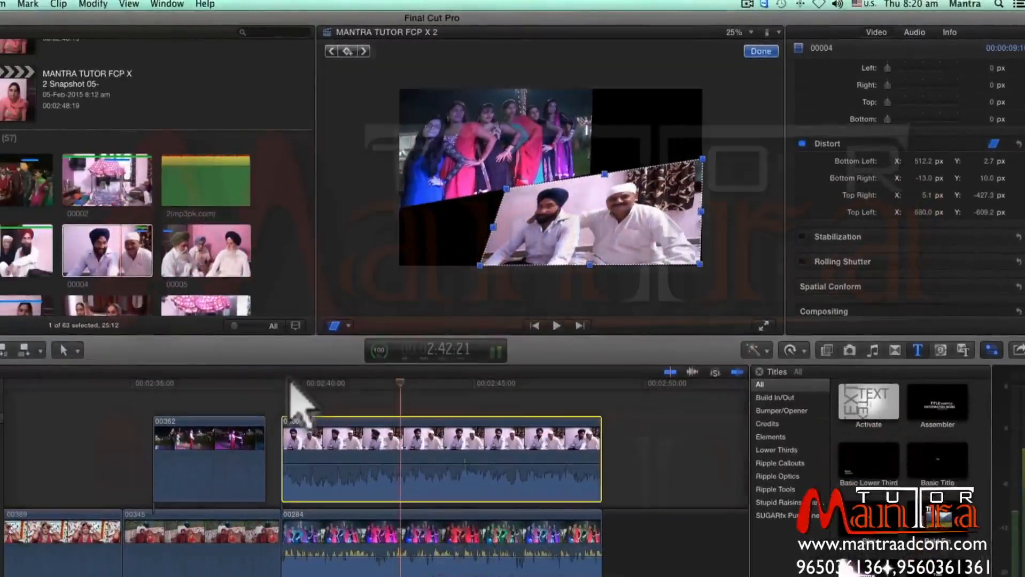
pyautogui.click(290, 382)
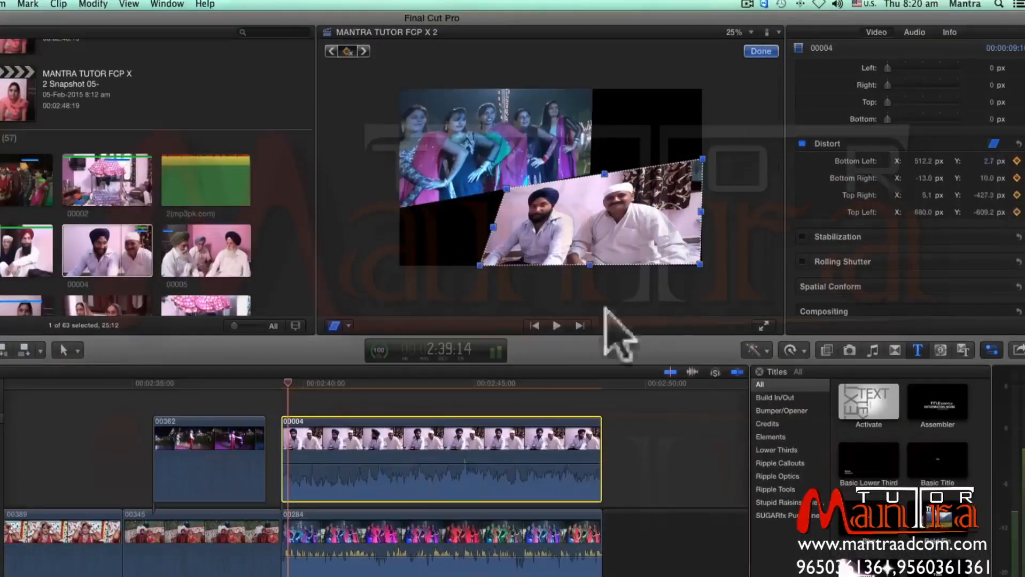
pyautogui.moveTo(294, 382); pyautogui.dragTo(354, 390)
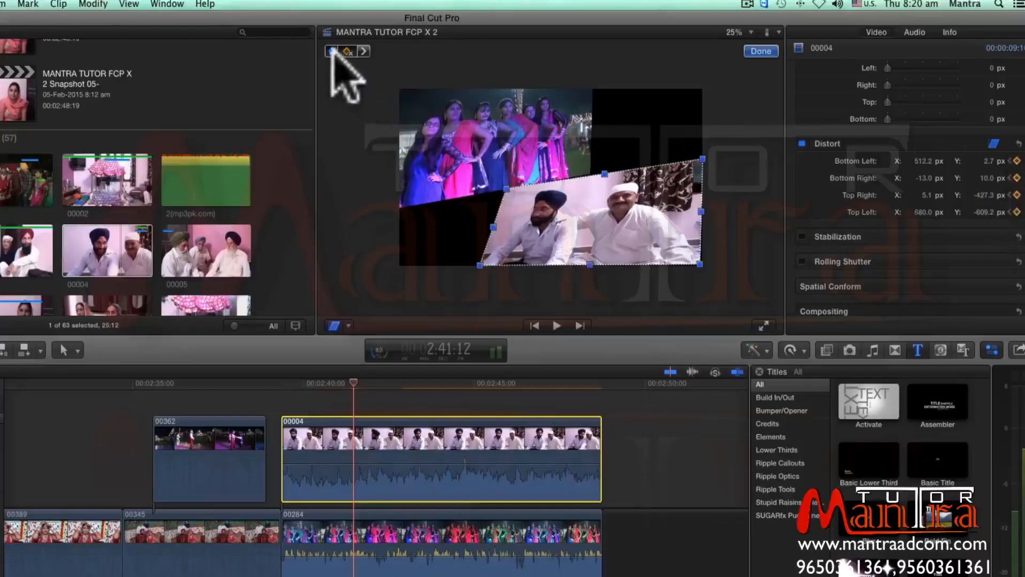
pyautogui.click(332, 51)
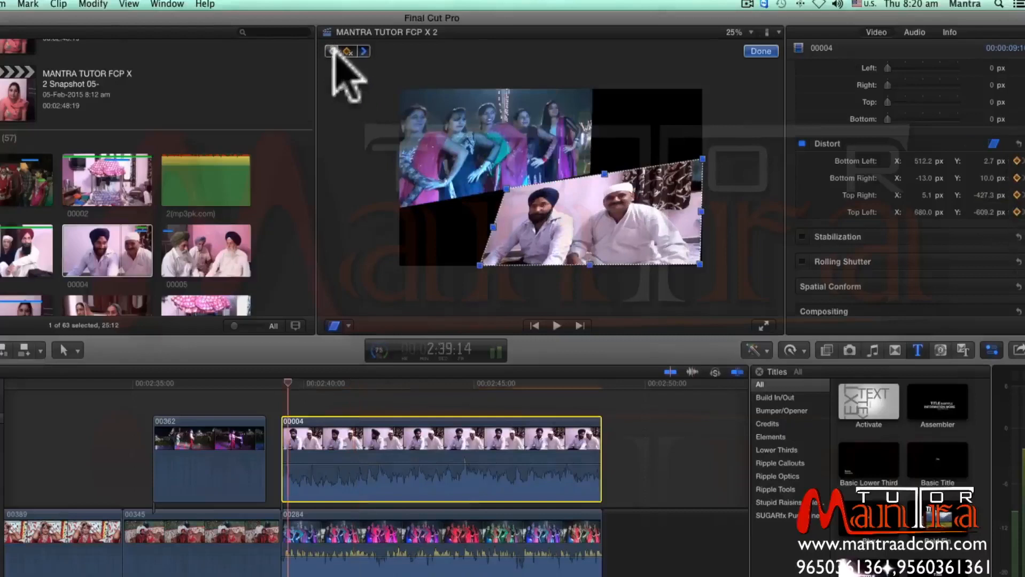
# - Go to clip 00004's second keyframe at 2:41:12 and distort clip 00284 into a full-height upright panel on the frame's left side
pyautogui.click(363, 51)
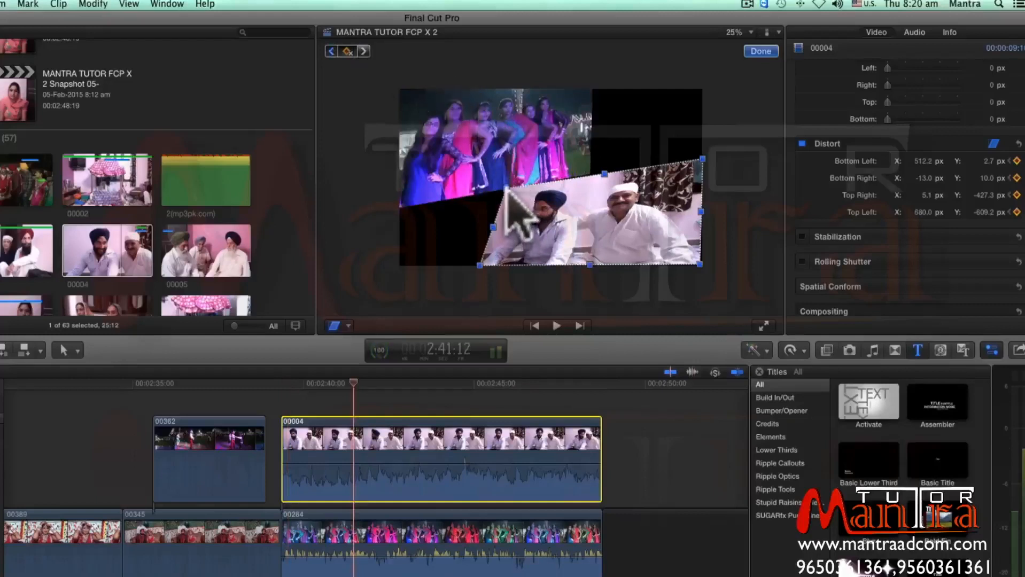
pyautogui.click(505, 144)
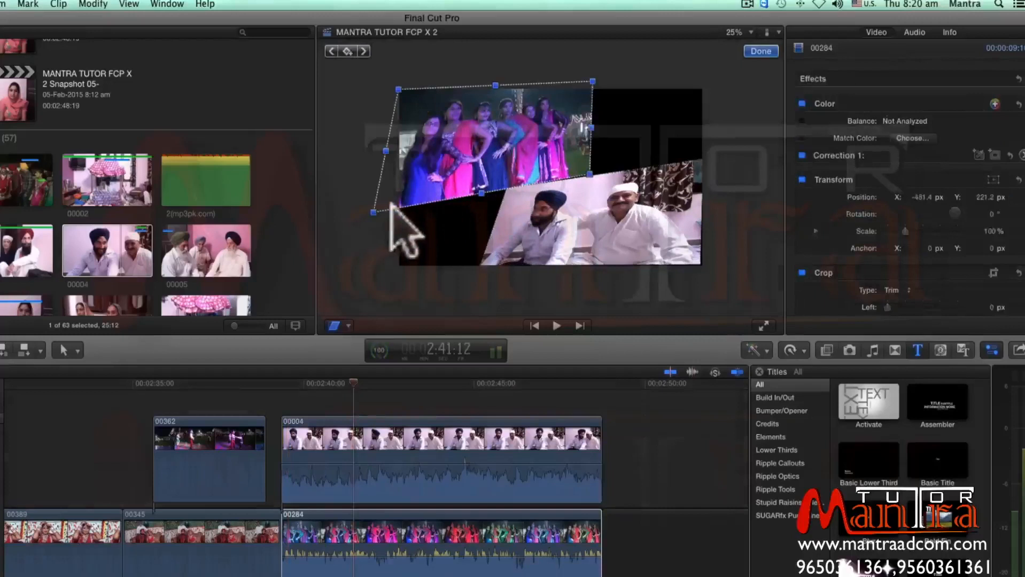
pyautogui.moveTo(369, 210); pyautogui.dragTo(400, 264)
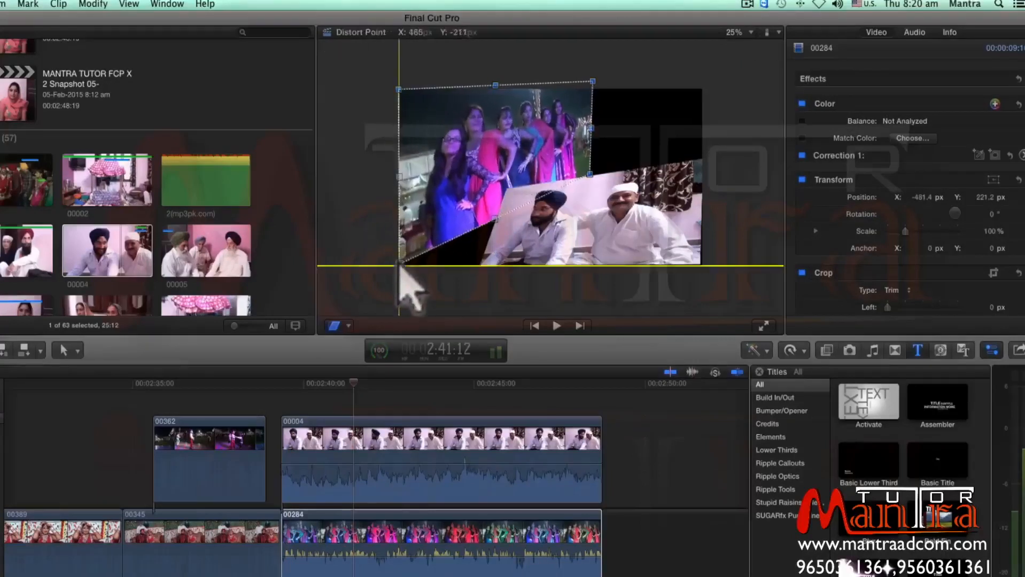
pyautogui.moveTo(589, 174); pyautogui.dragTo(533, 267)
pyautogui.moveTo(591, 83); pyautogui.dragTo(542, 88)
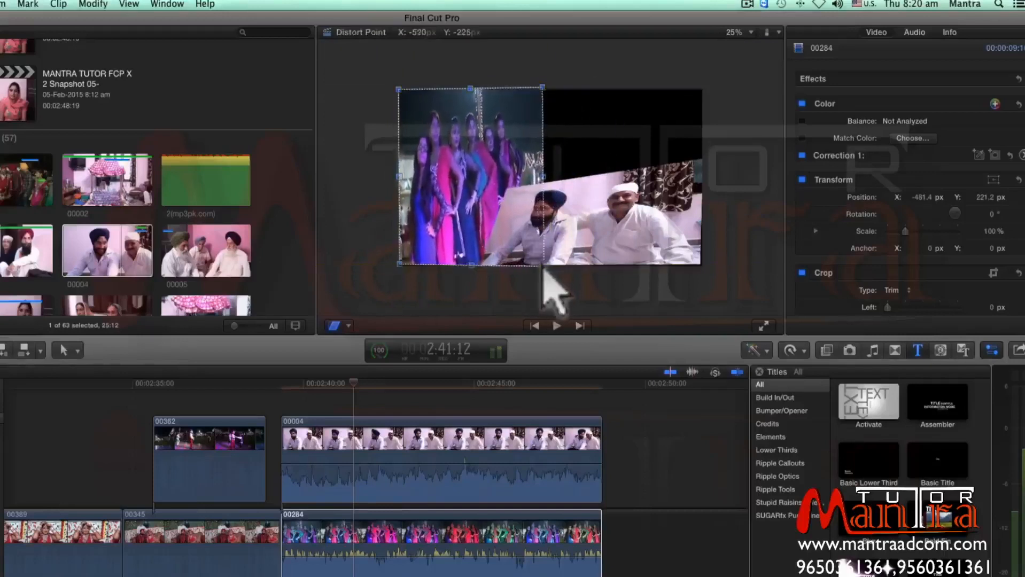
# - Set clip 00004's Distort values at 2:41:12 to Bottom Left X 926.2 px and Bottom Right X 5.0 px
pyautogui.click(646, 224)
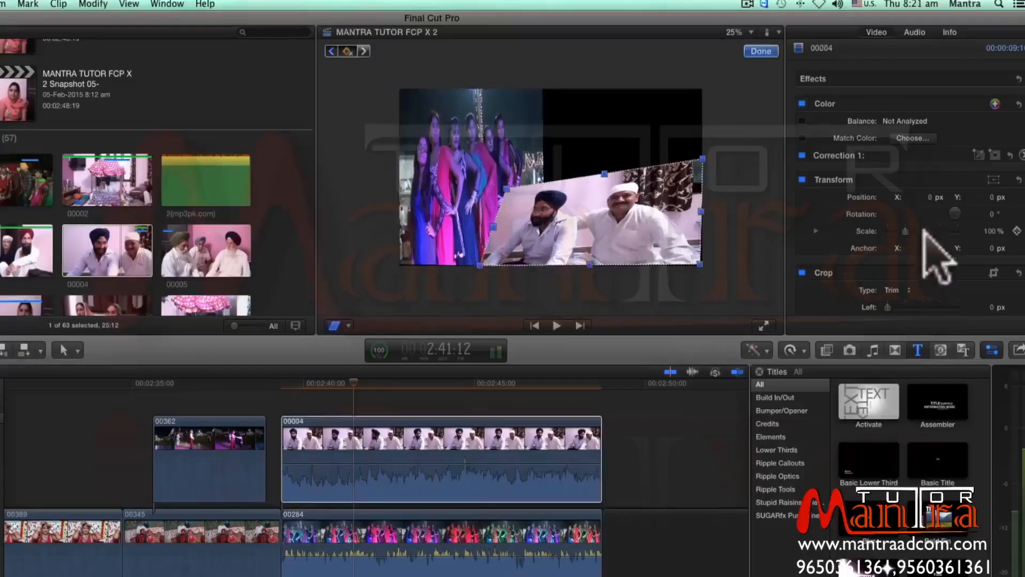
pyautogui.scroll(-3, 877, 224)
pyautogui.scroll(-3, 878, 224)
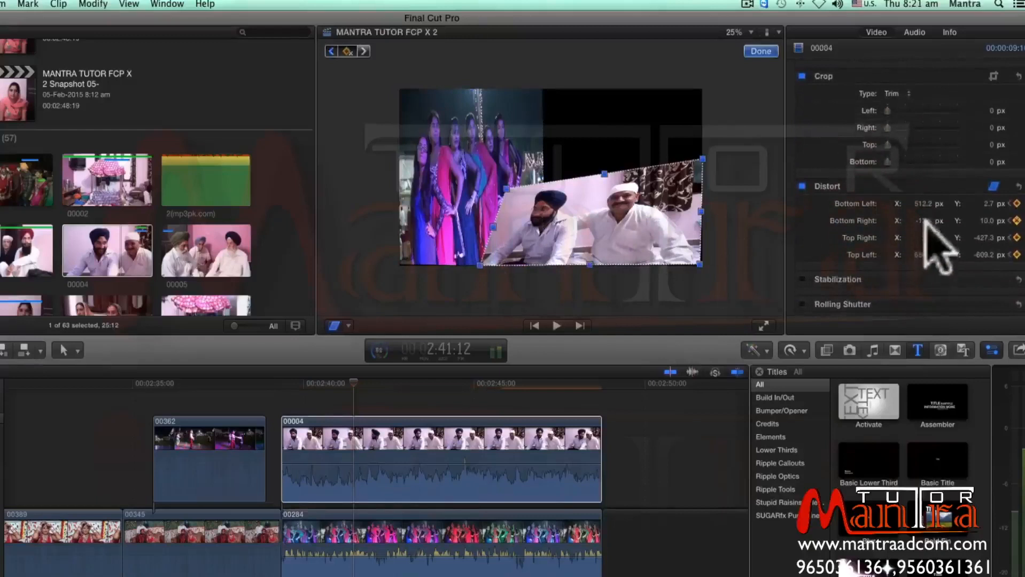
pyautogui.moveTo(923, 220); pyautogui.dragTo(924, 204)
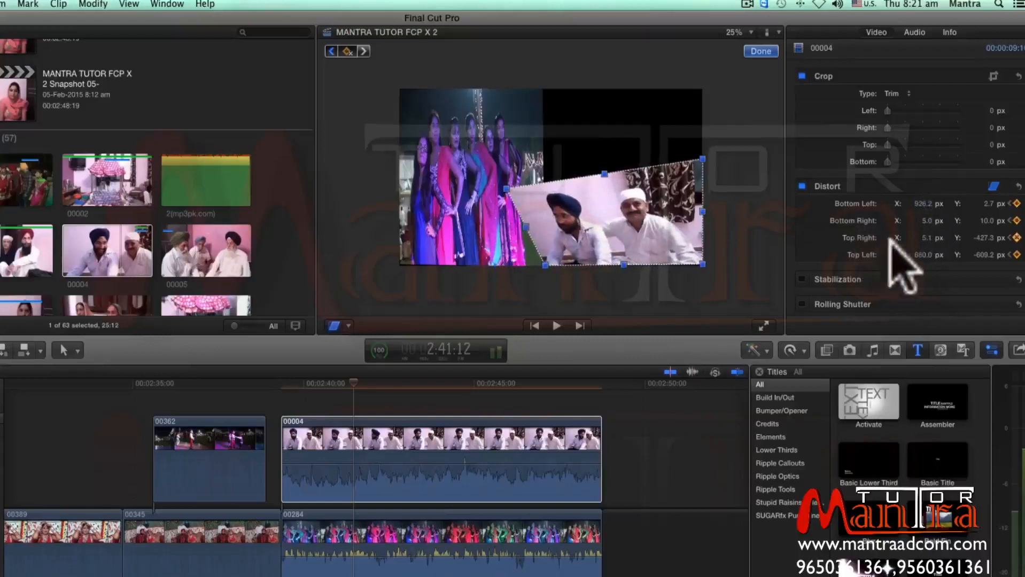
# - Set clip 00004's Distort Top Left to X 906.0 px, Y -5.2 px and raise its top-right corner to the frame's upper edge
pyautogui.moveTo(923, 250); pyautogui.dragTo(923, 250)
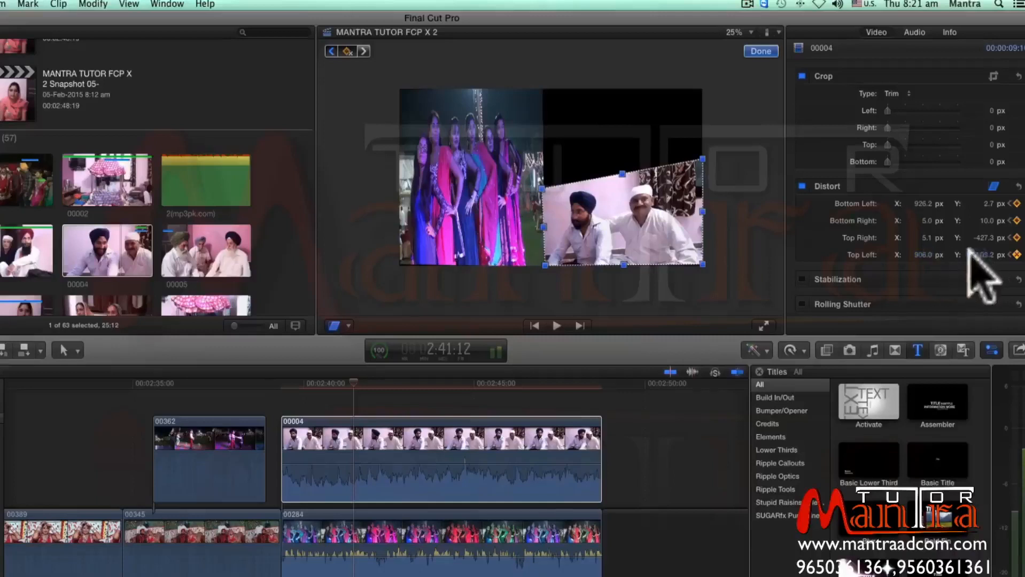
pyautogui.moveTo(980, 253); pyautogui.dragTo(980, 252)
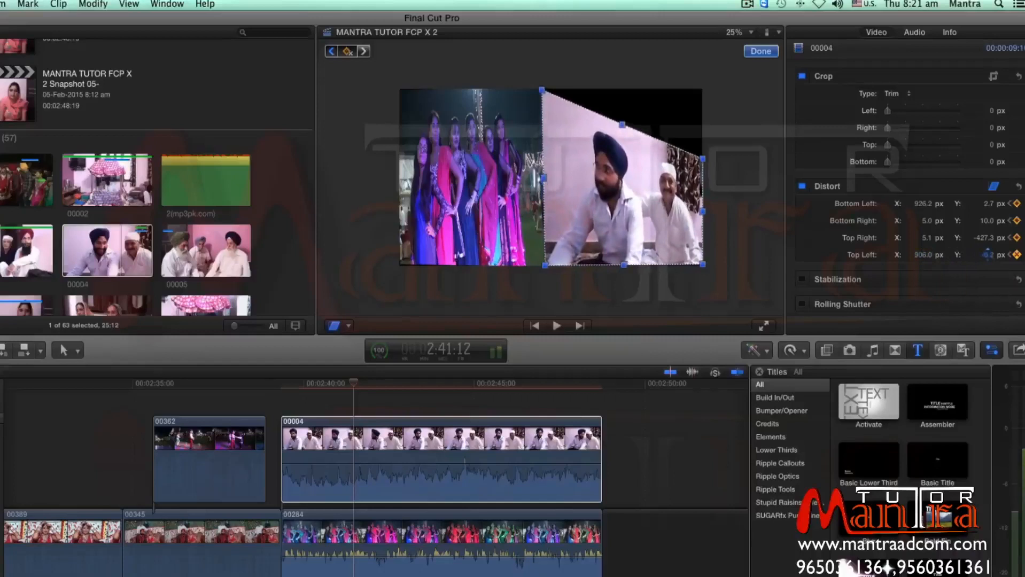
pyautogui.scroll(-1, 871, 235)
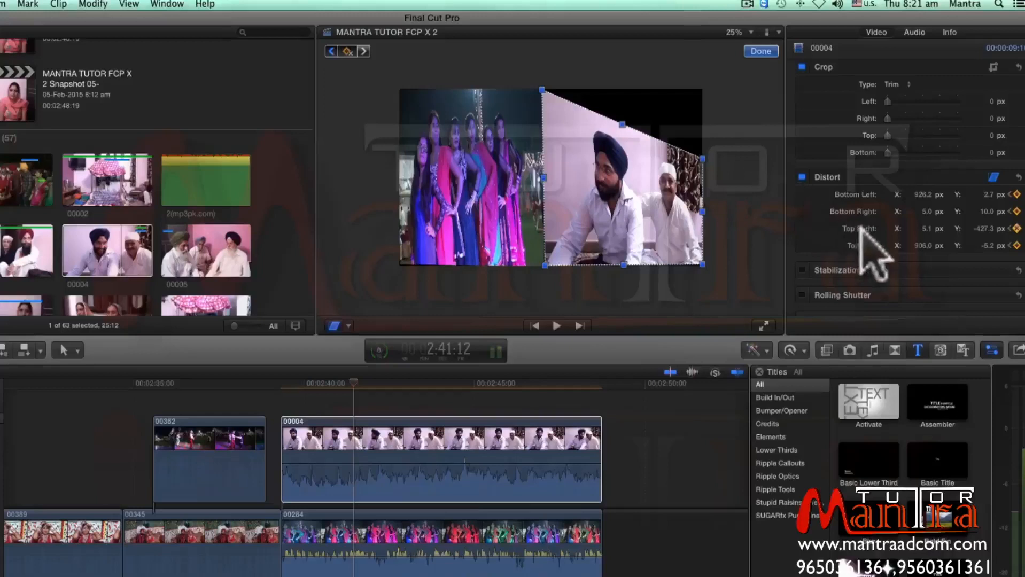
pyautogui.moveTo(985, 228); pyautogui.dragTo(987, 208)
# - Play back the distort animation of clip 00004 from the clip's start and return the playhead to 2:39:09
pyautogui.click(394, 480)
pyautogui.click(310, 380)
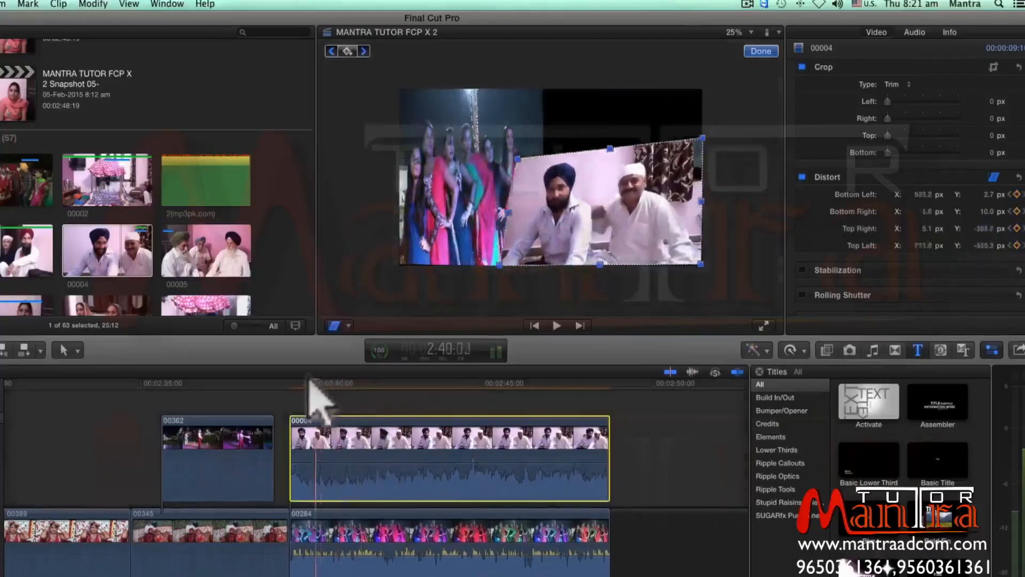
pyautogui.moveTo(309, 380); pyautogui.dragTo(291, 381)
pyautogui.press('space')
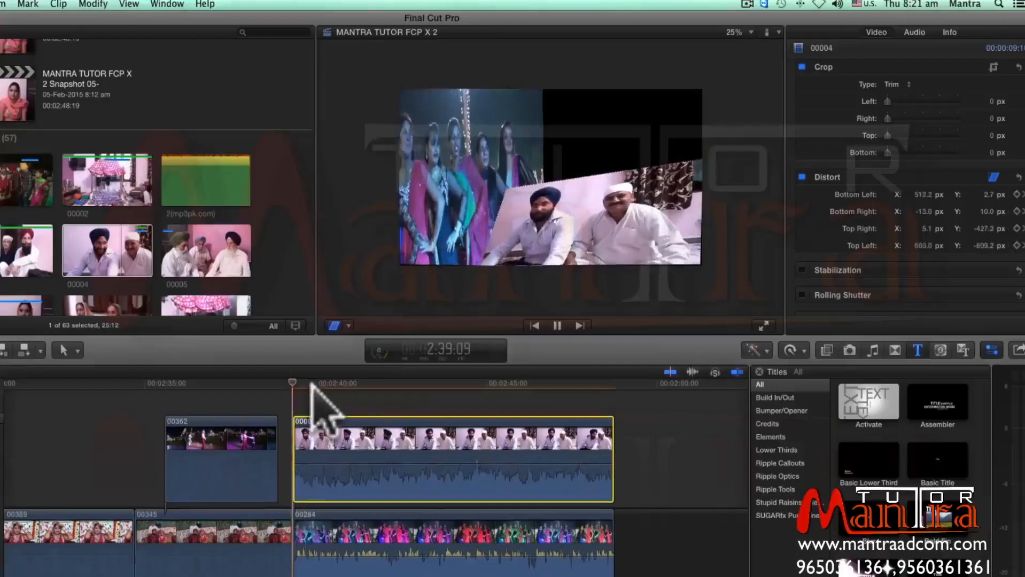
pyautogui.press('space')
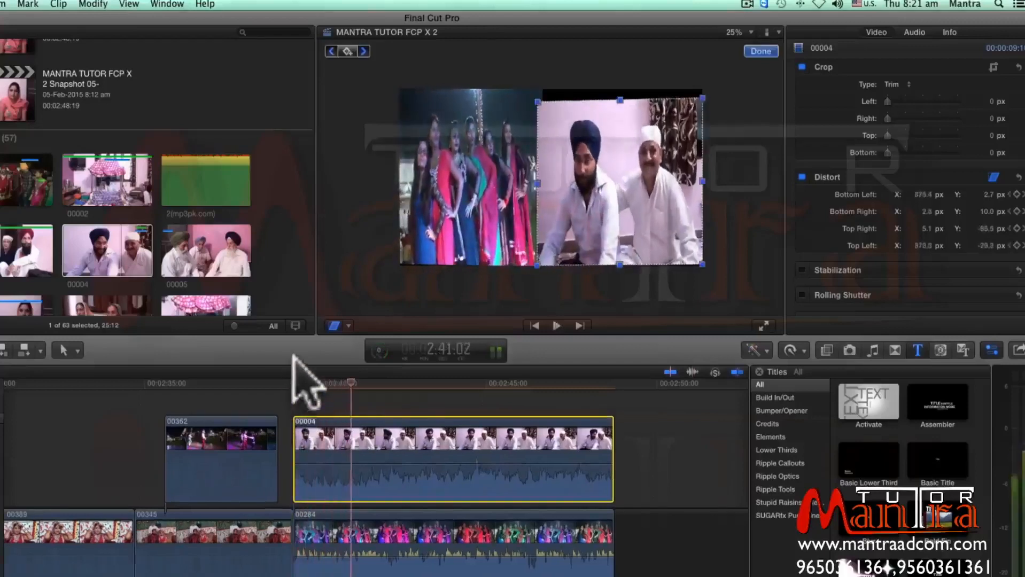
pyautogui.moveTo(315, 380); pyautogui.dragTo(293, 381)
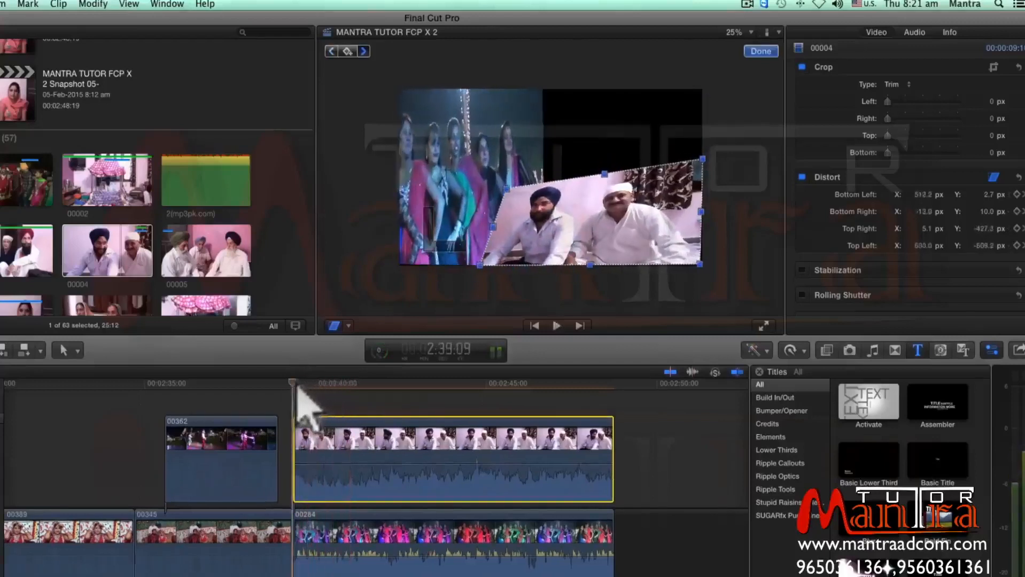
# - Add Distort keyframes to clip 00284 at 2:39:14 and 2:41:12, matching the keyframe times of clip 00004
pyautogui.click(457, 217)
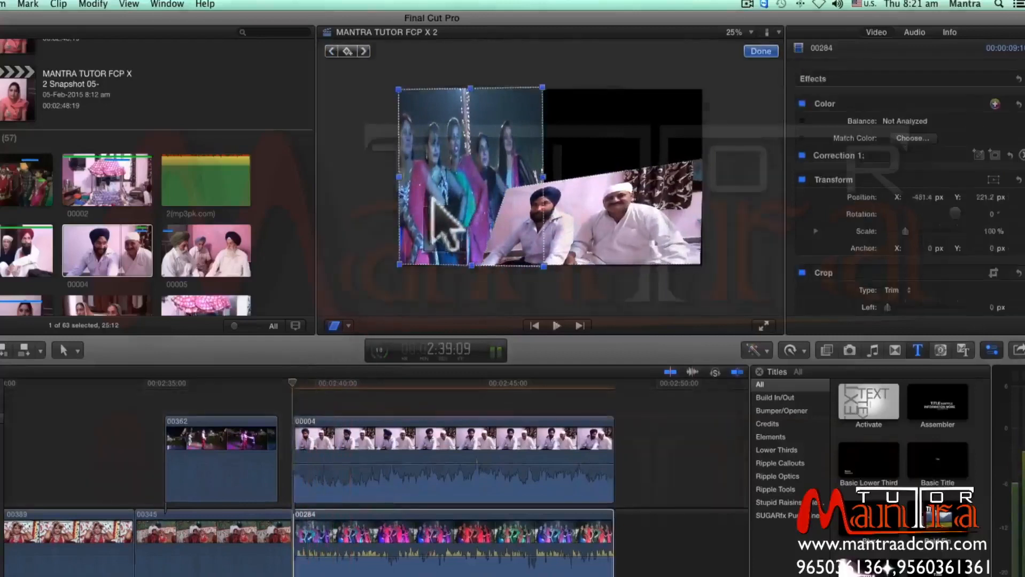
pyautogui.moveTo(292, 381)
pyautogui.mouseDown()
pyautogui.moveTo(488, 394)
pyautogui.moveTo(296, 385)
pyautogui.mouseUp()
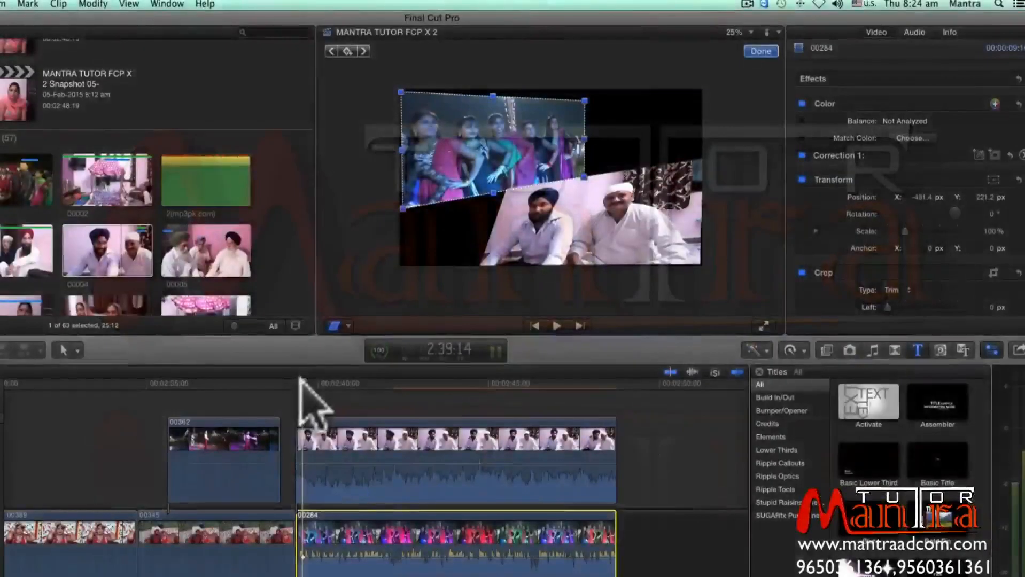
pyautogui.click(357, 433)
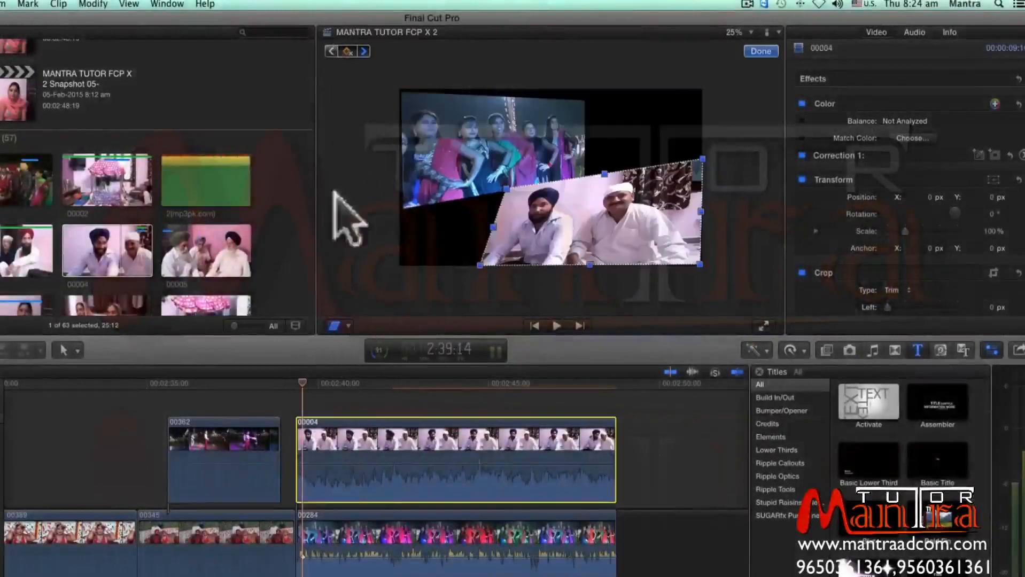
pyautogui.click(333, 516)
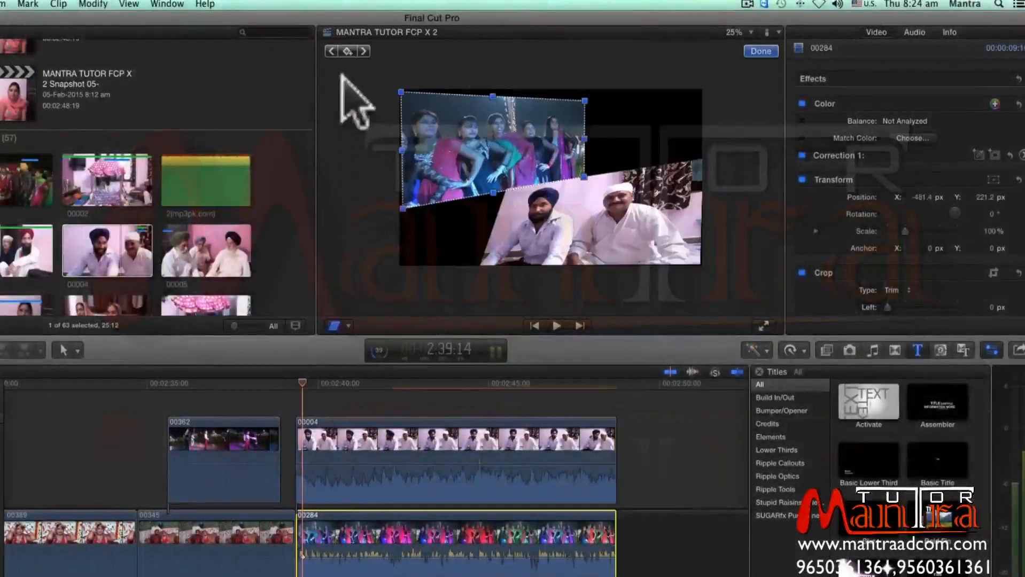
pyautogui.click(387, 449)
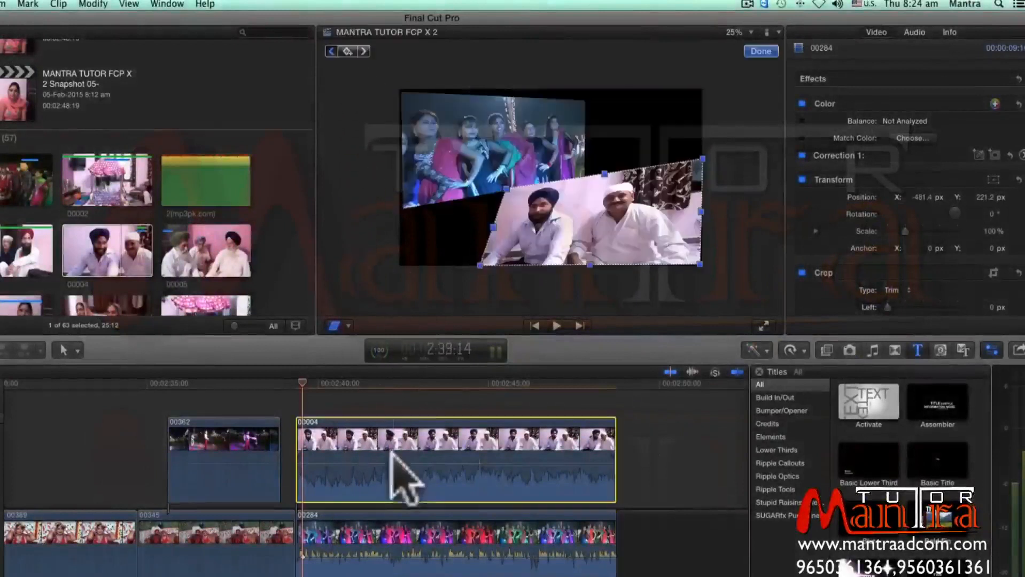
pyautogui.click(363, 50)
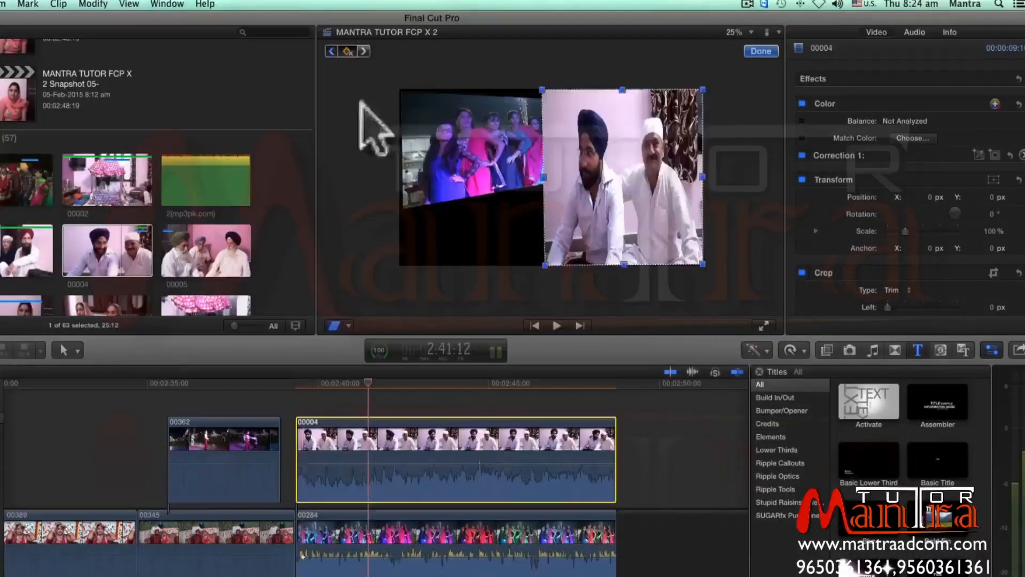
pyautogui.click(373, 529)
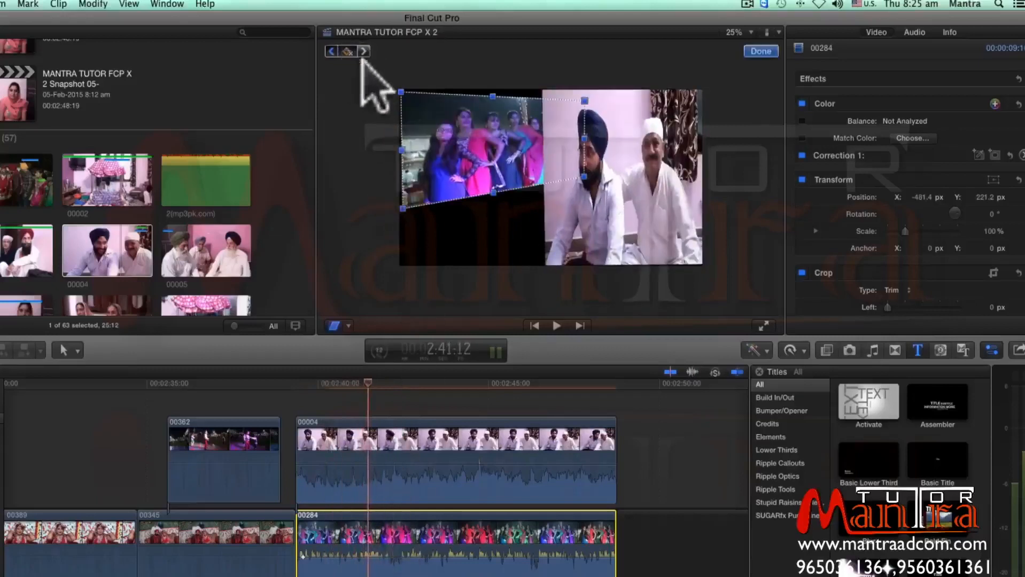
# - Move the corners of clip 00284 at 2:41:12 so it fills the frame's left part up to the edge of clip 00004
pyautogui.moveTo(491, 91); pyautogui.dragTo(495, 94)
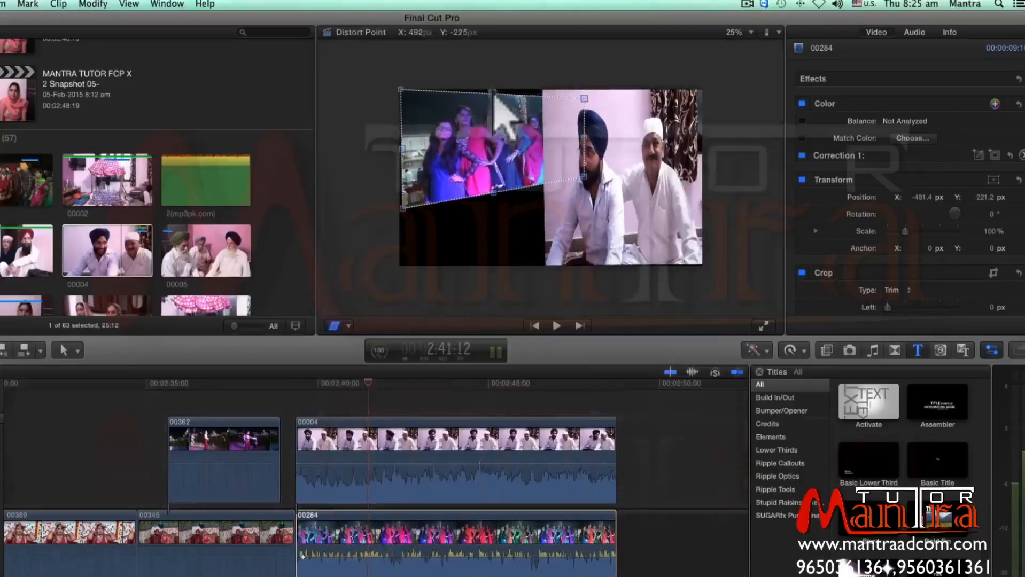
pyautogui.moveTo(404, 205); pyautogui.dragTo(399, 264)
pyautogui.moveTo(583, 175); pyautogui.dragTo(547, 265)
pyautogui.moveTo(582, 99); pyautogui.dragTo(543, 89)
pyautogui.moveTo(547, 266); pyautogui.dragTo(545, 262)
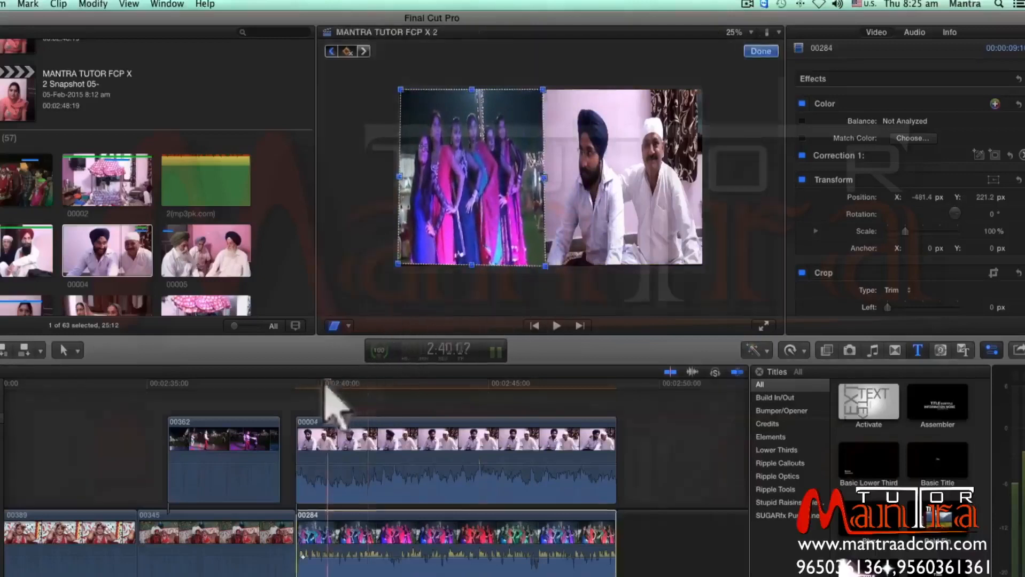
# - Play back the animation of both clips and lower the audio volume of clips 00004 and 00284 all the way down
pyautogui.click(280, 382)
pyautogui.press('space')
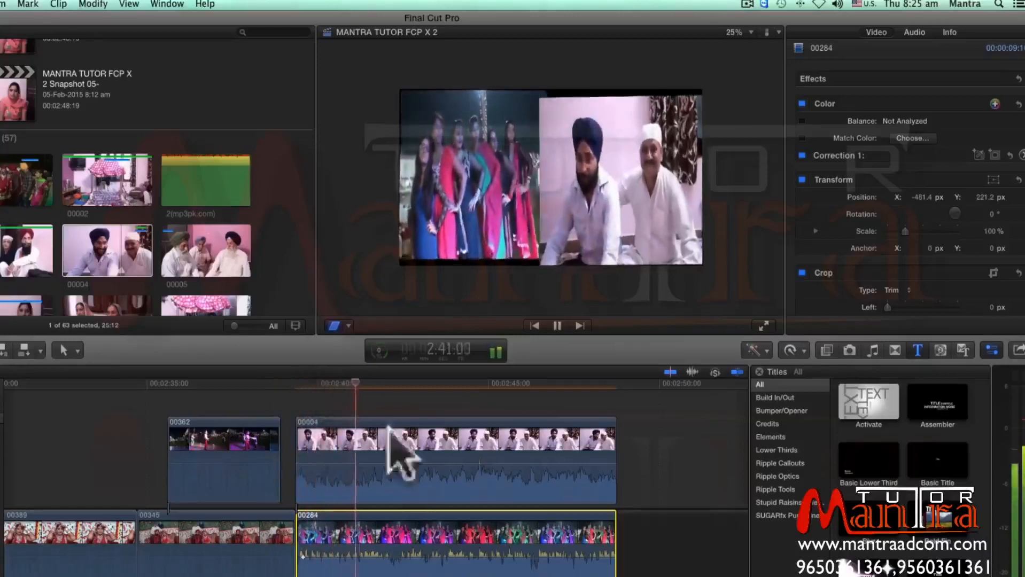
pyautogui.press('space')
pyautogui.hotkey('shift', 'c')
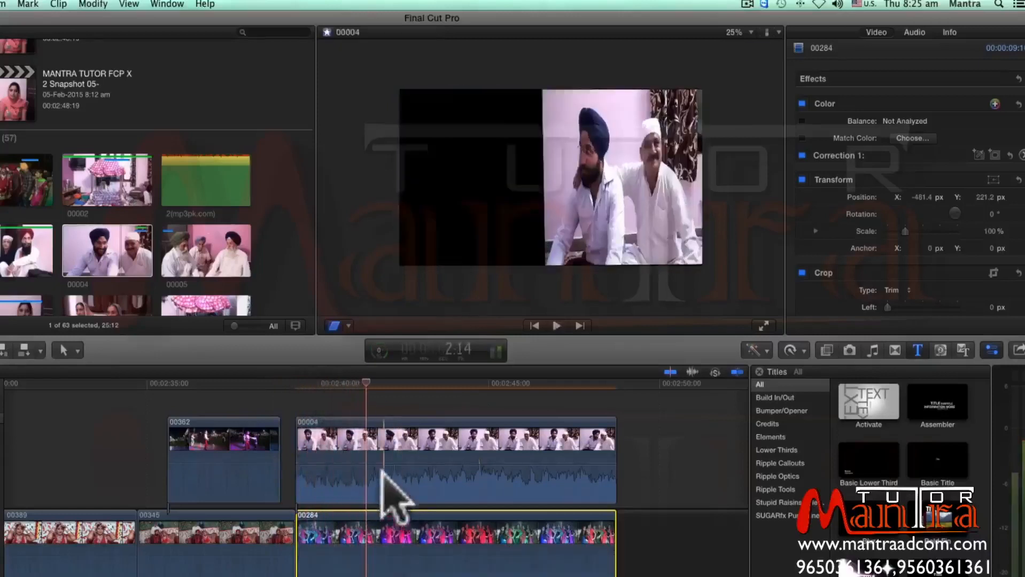
pyautogui.moveTo(379, 509); pyautogui.dragTo(378, 514)
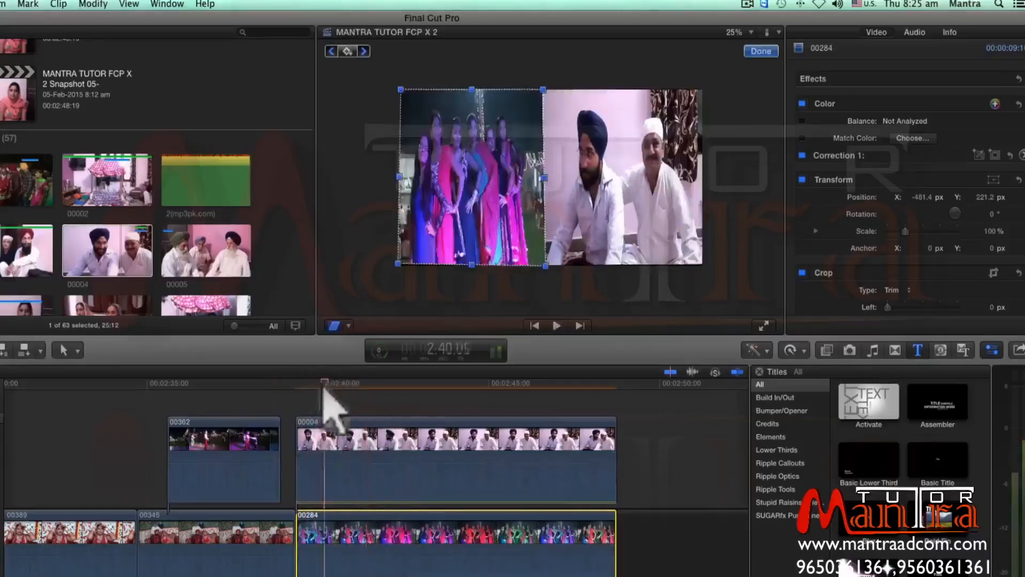
# - Replay the combined distort animation near its start and park the playhead at 2:39:20
pyautogui.press('space')
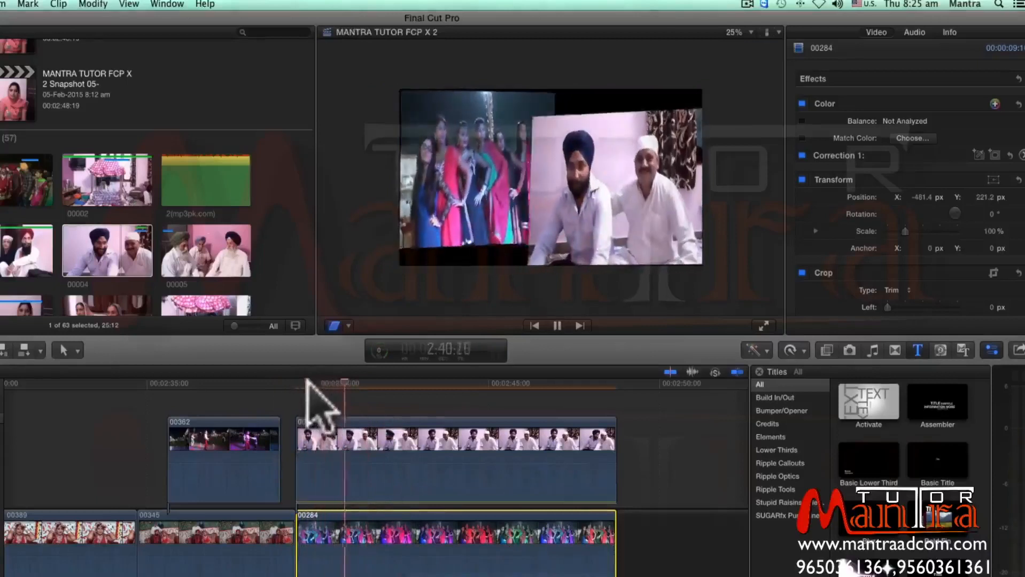
pyautogui.press('space')
pyautogui.moveTo(306, 376)
pyautogui.mouseDown()
pyautogui.moveTo(468, 390)
pyautogui.moveTo(308, 394)
pyautogui.moveTo(345, 386)
pyautogui.moveTo(380, 394)
pyautogui.moveTo(311, 380)
pyautogui.moveTo(384, 389)
pyautogui.moveTo(299, 385)
pyautogui.moveTo(310, 383)
pyautogui.mouseUp()
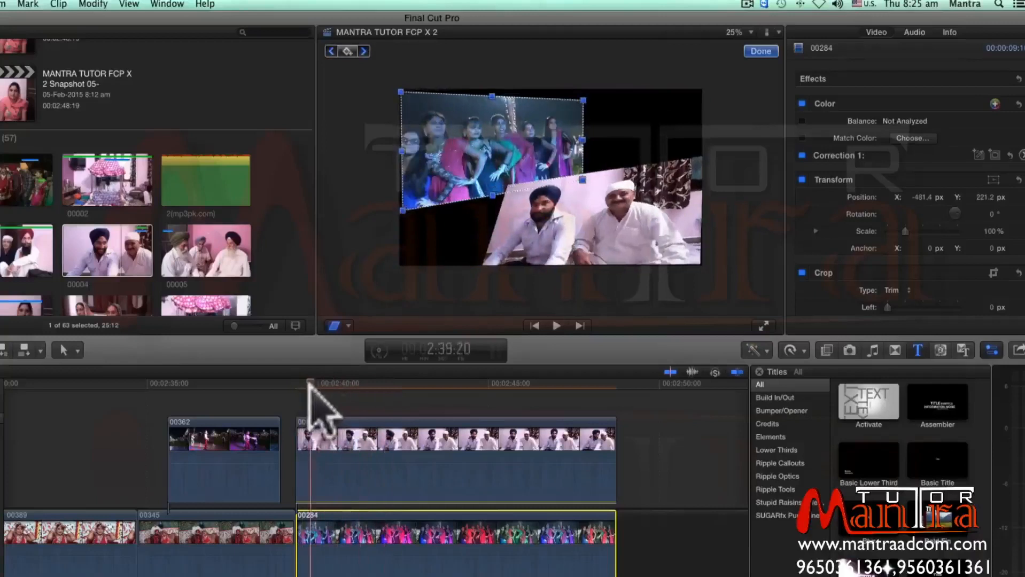
# - Close the Distort controls of clip 00004, switch to Transform, and return the playhead to 2:39:14
pyautogui.click(335, 419)
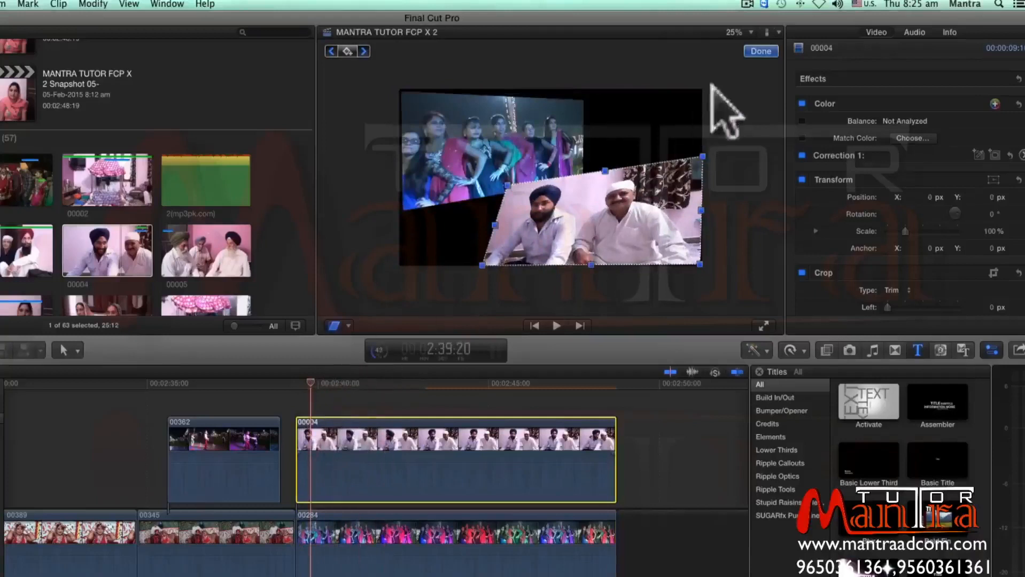
pyautogui.click(761, 51)
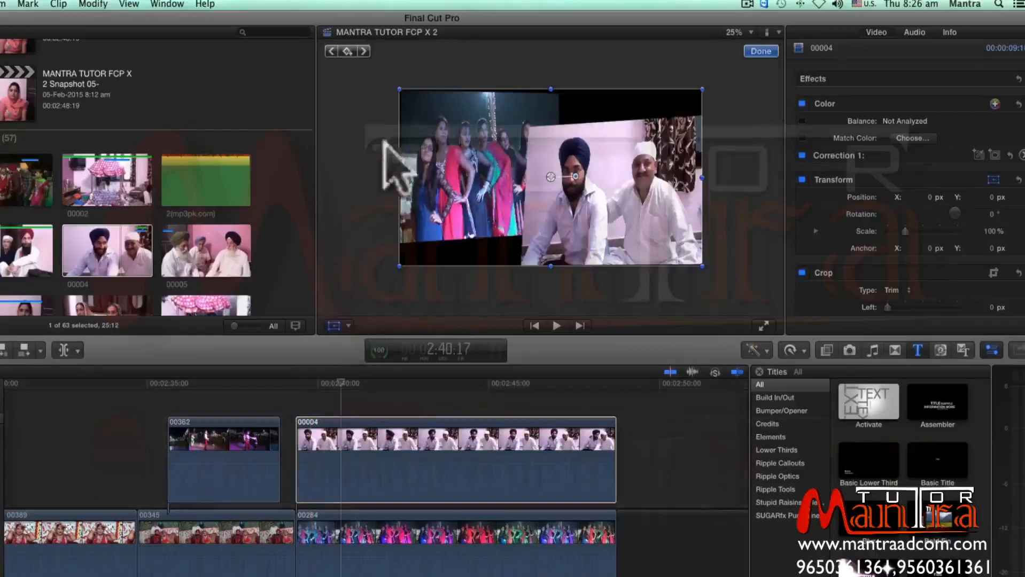
pyautogui.click(373, 454)
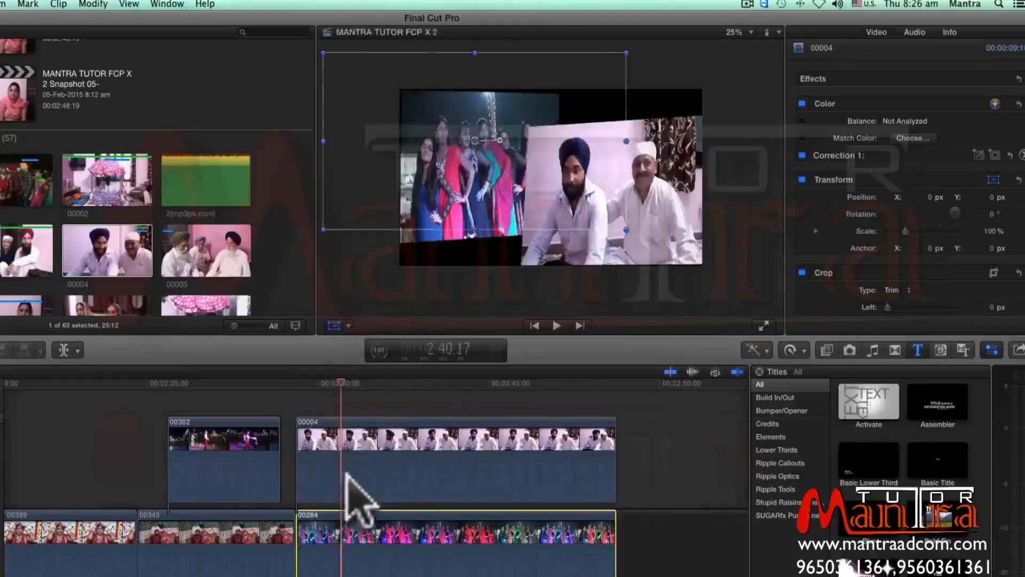
pyautogui.moveTo(319, 386); pyautogui.dragTo(303, 388)
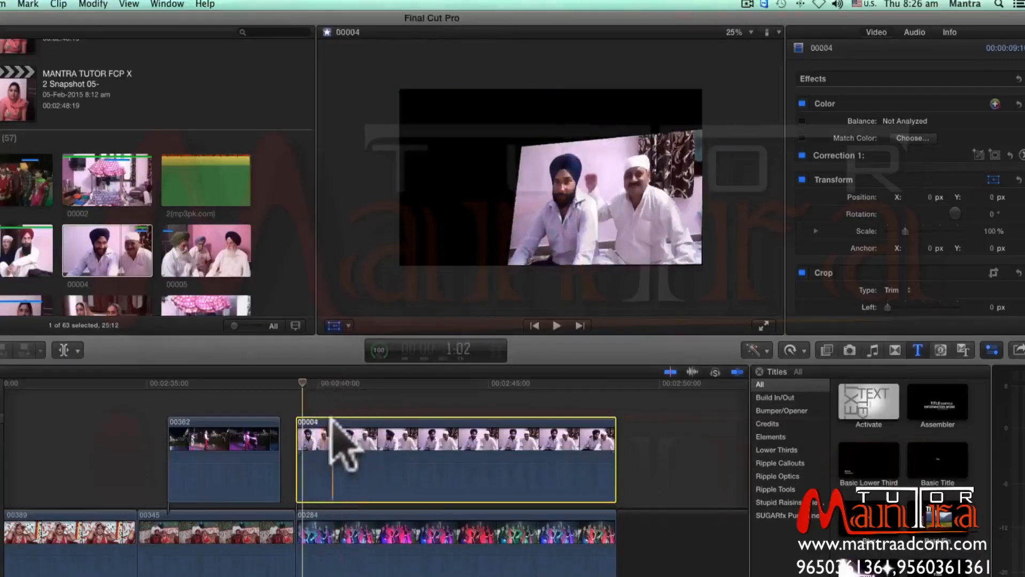
# - Show the Video Animation of clip 00004 and select its Transform track with the playhead at 2:39:14
pyautogui.hotkey('ctrl', 'v')
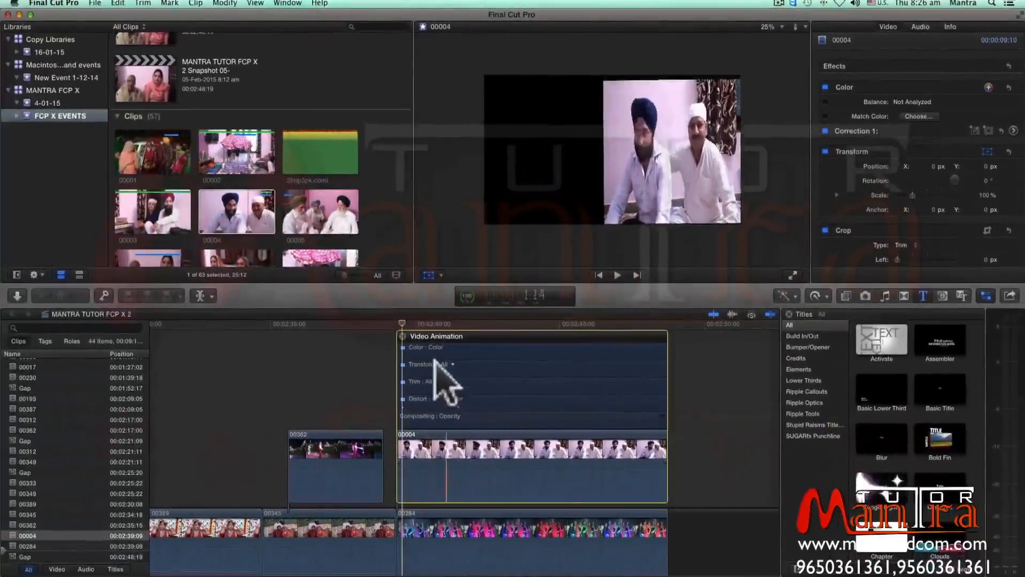
pyautogui.moveTo(405, 325)
pyautogui.mouseDown()
pyautogui.moveTo(460, 324)
pyautogui.moveTo(401, 326)
pyautogui.mouseUp()
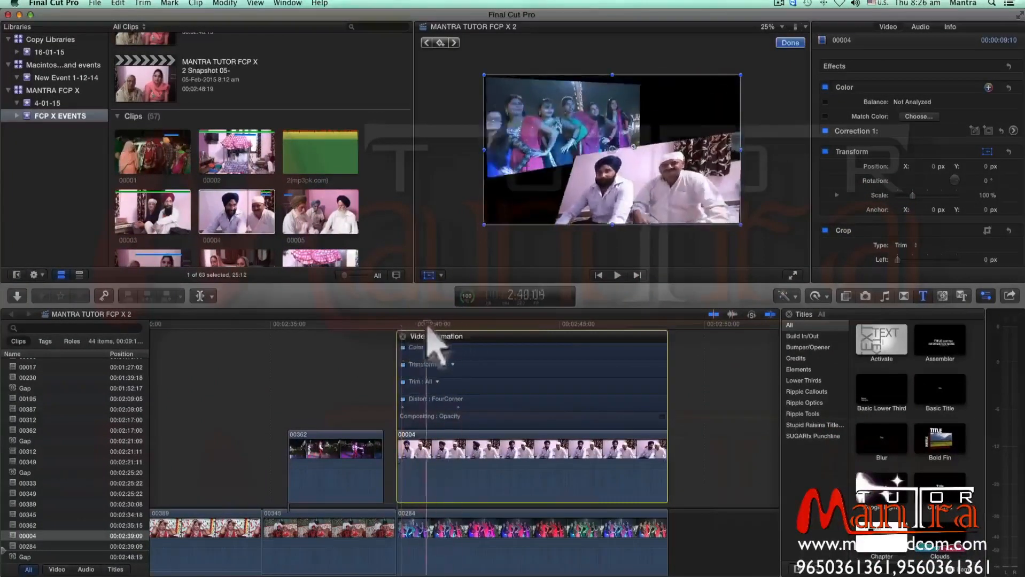
pyautogui.click(465, 366)
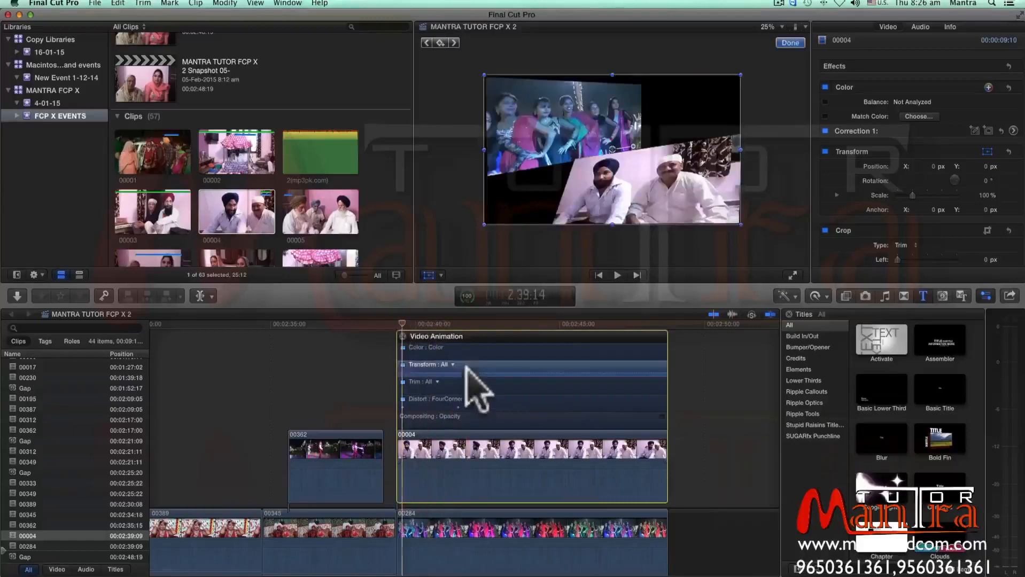
# - Add Transform keyframes to clip 00004 at 2:39:14 and 2:41:12
pyautogui.click(441, 42)
pyautogui.click(409, 338)
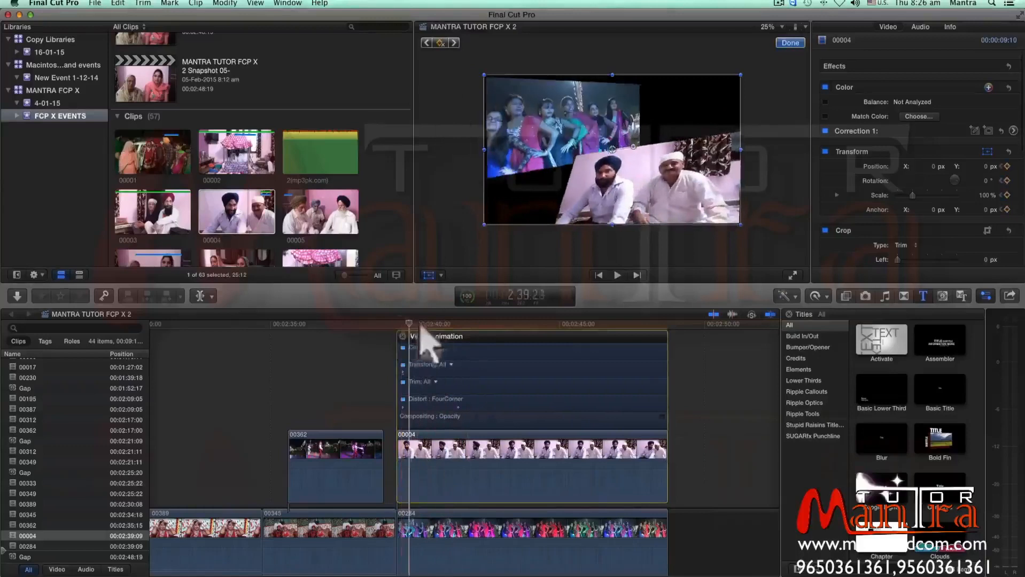
pyautogui.click(458, 324)
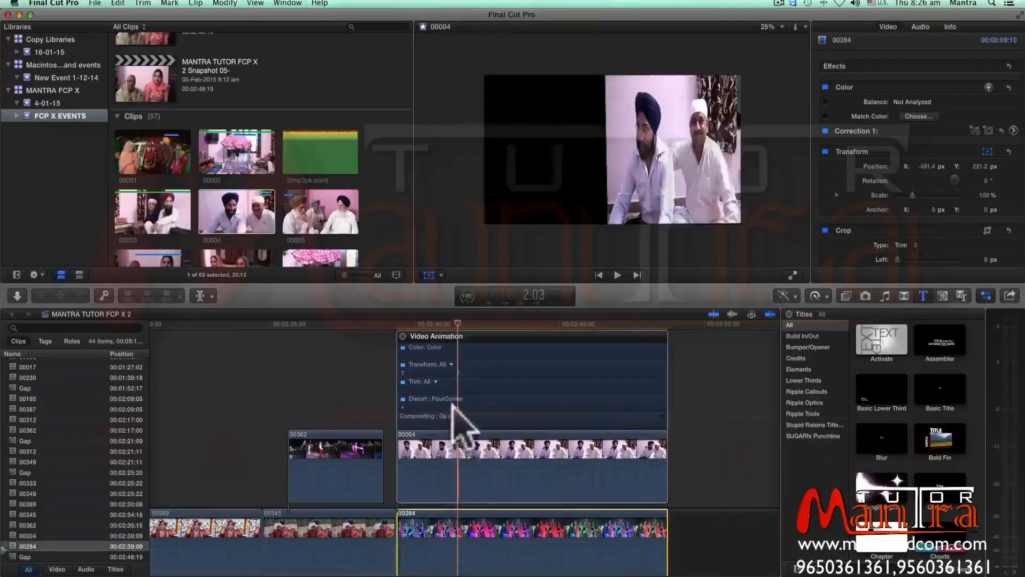
# - Replace clip 00004's Video Animation display with clip 00284's, add Transform keyframes to 00284 at 2:41:12 and 2:39:14, and close the display
pyautogui.click(469, 536)
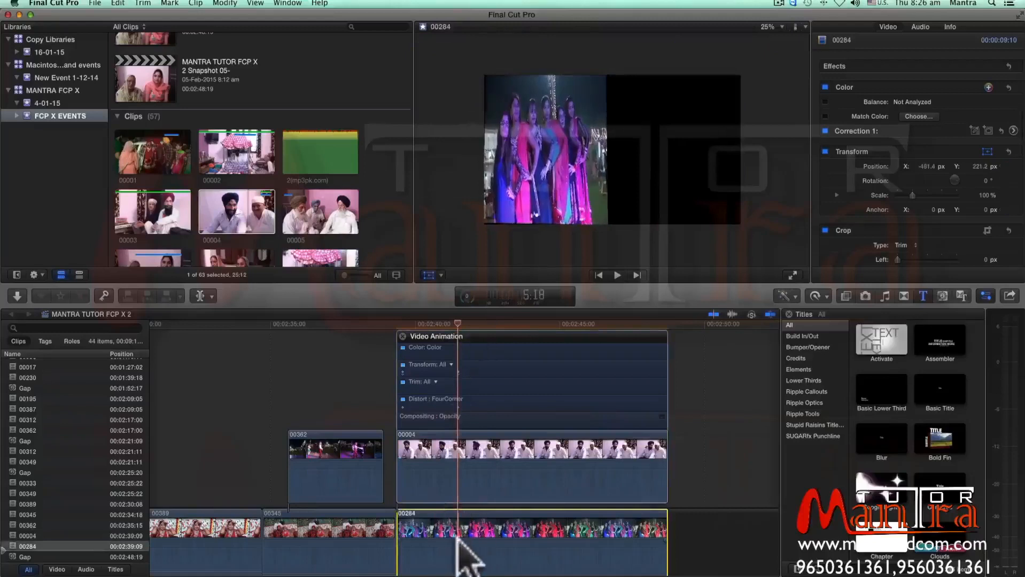
pyautogui.click(403, 337)
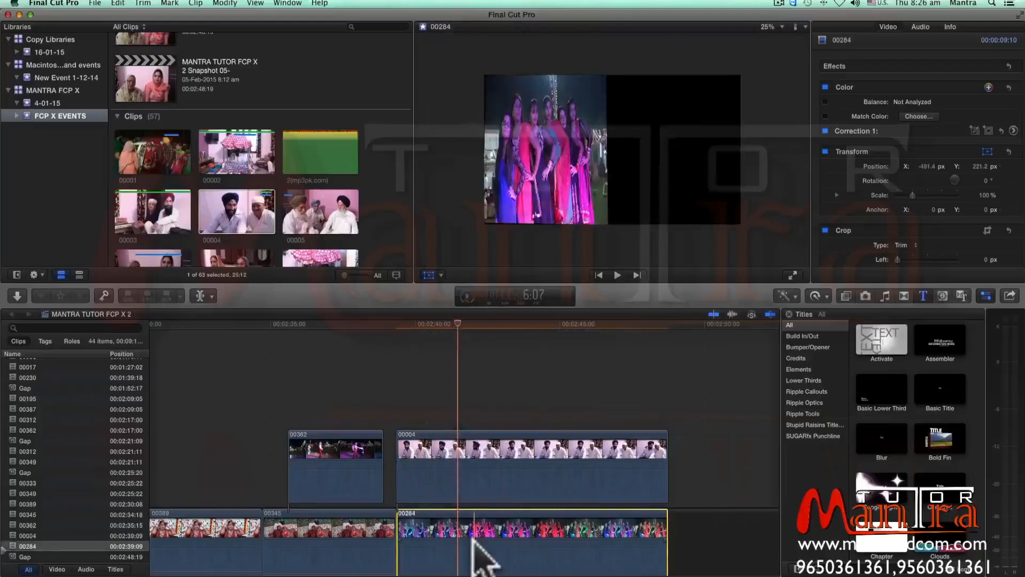
pyautogui.hotkey('ctrl', 'v')
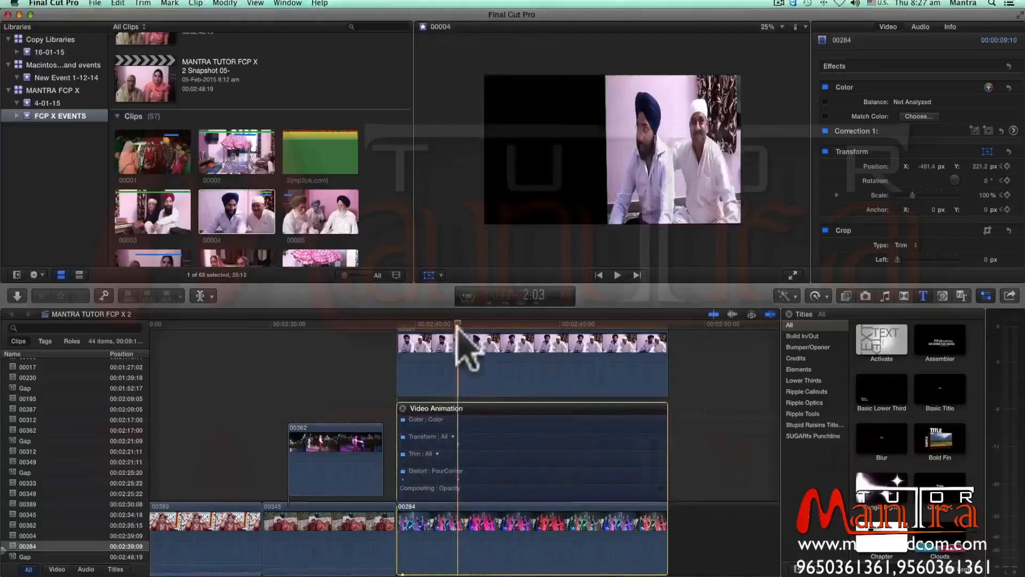
pyautogui.click(402, 342)
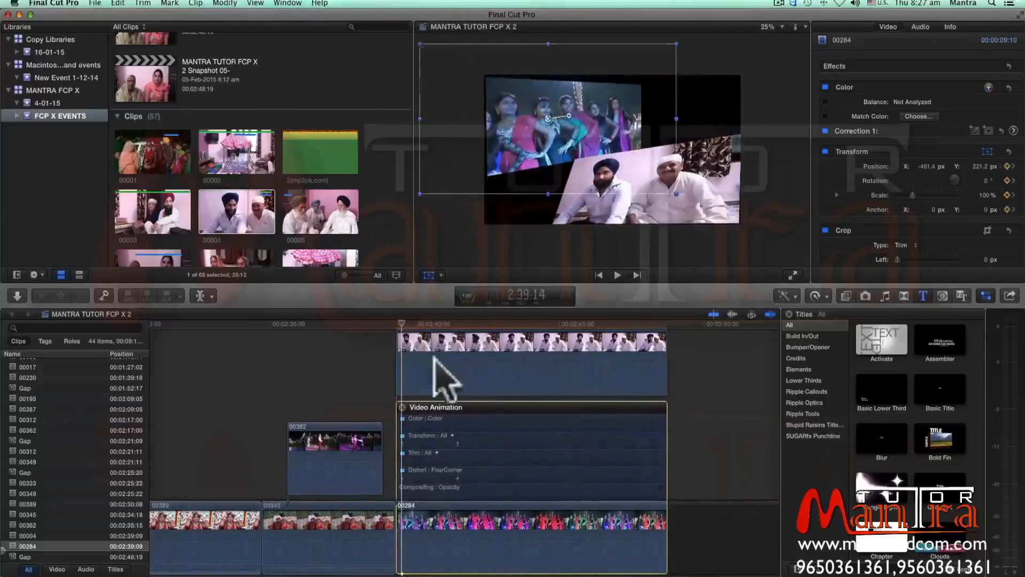
pyautogui.click(402, 407)
# - At the 2:41:12 Transform keyframe of clip 00004, move its image to the left half of the frame, X about -990 px
pyautogui.click(428, 445)
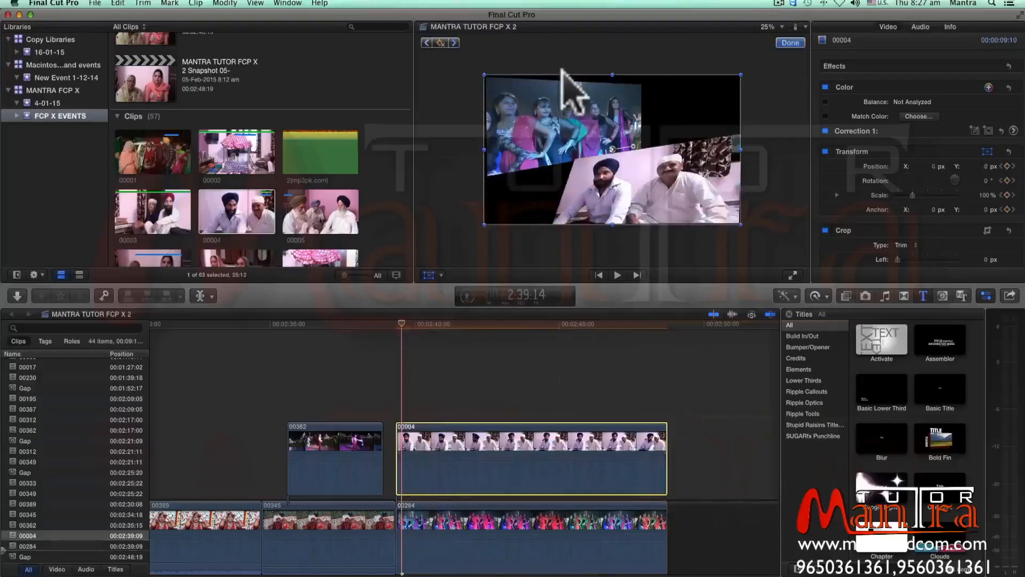
pyautogui.moveTo(402, 323); pyautogui.dragTo(452, 323)
pyautogui.click(453, 42)
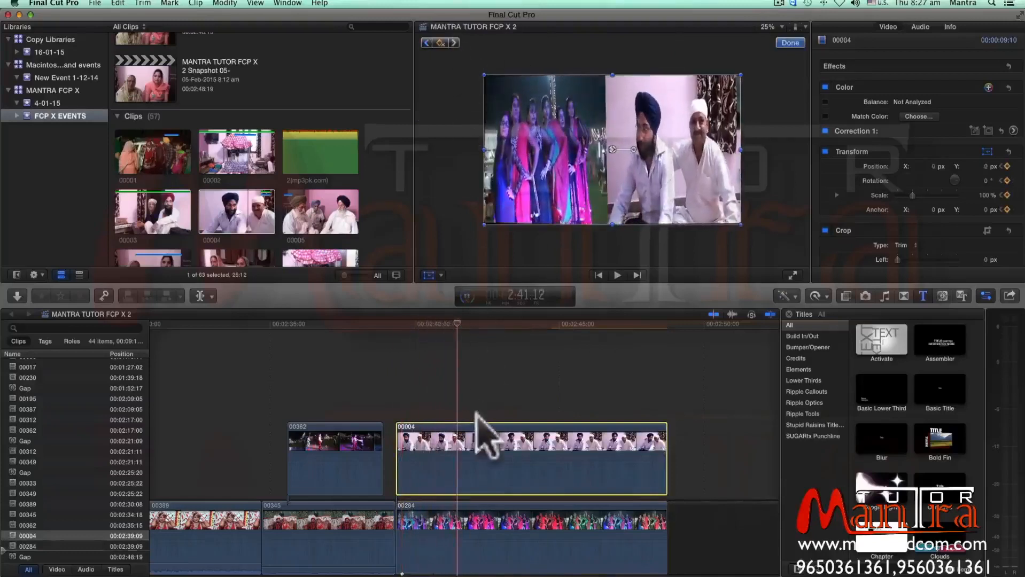
pyautogui.moveTo(689, 107); pyautogui.dragTo(561, 106)
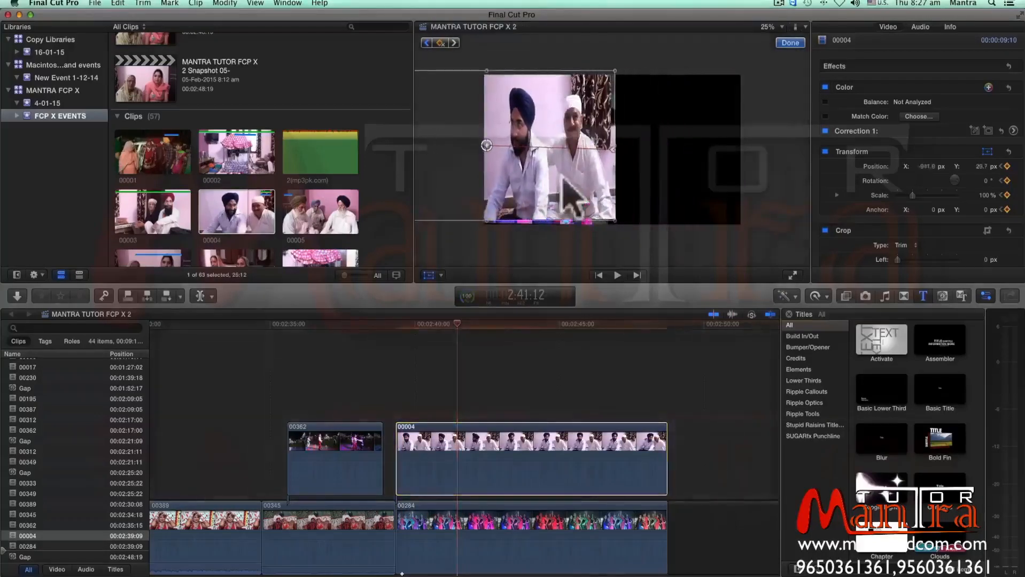
pyautogui.click(473, 555)
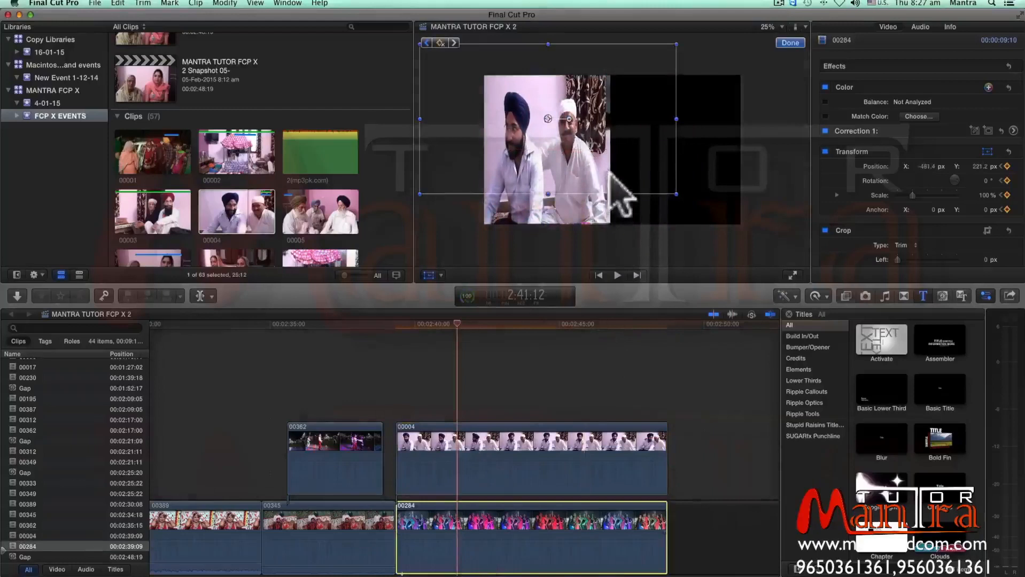
pyautogui.moveTo(541, 136); pyautogui.dragTo(528, 105)
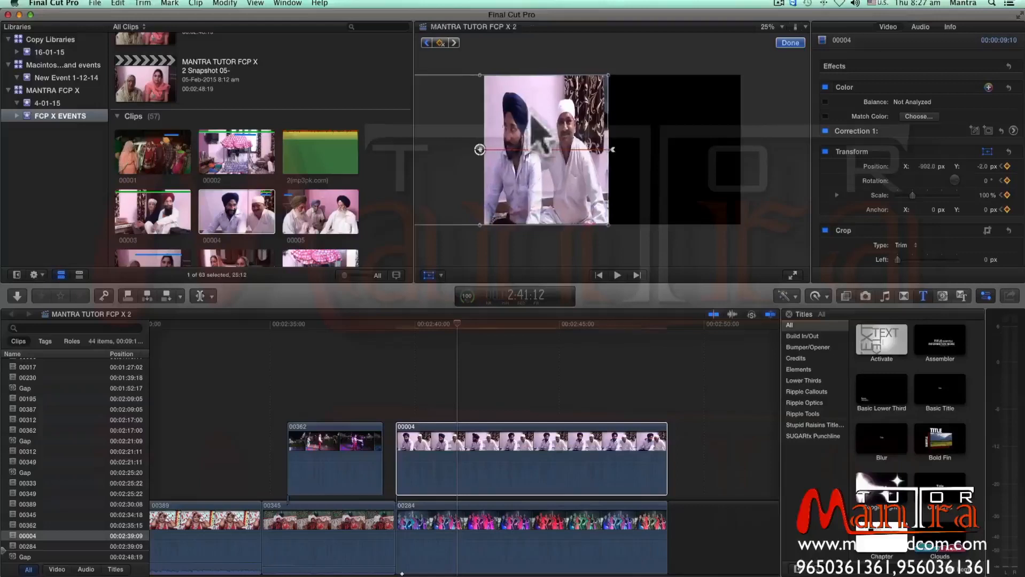
# - Show the Video Animation of clip 00284 and disable clip 00004 above it
pyautogui.click(479, 523)
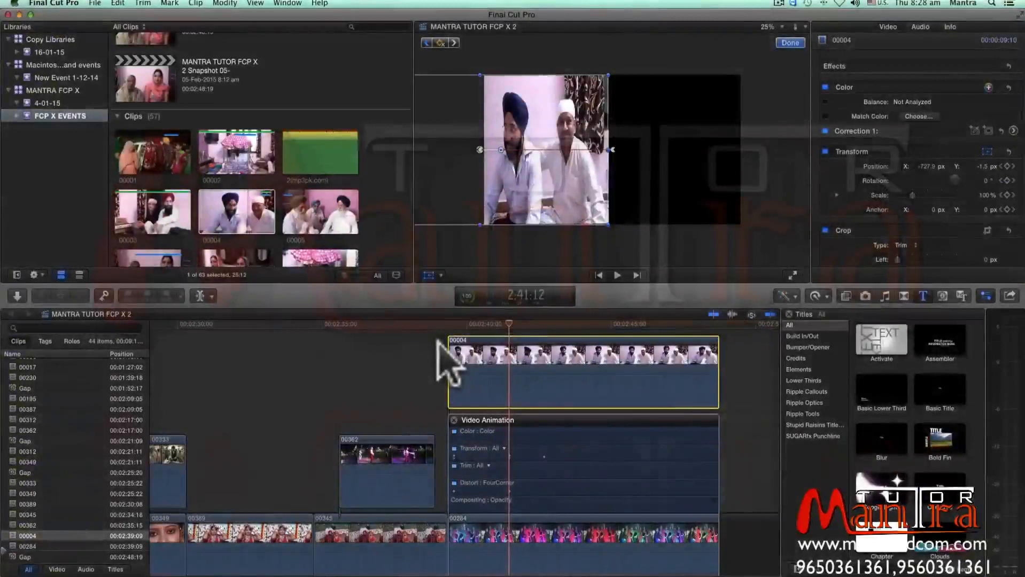
pyautogui.click(195, 3)
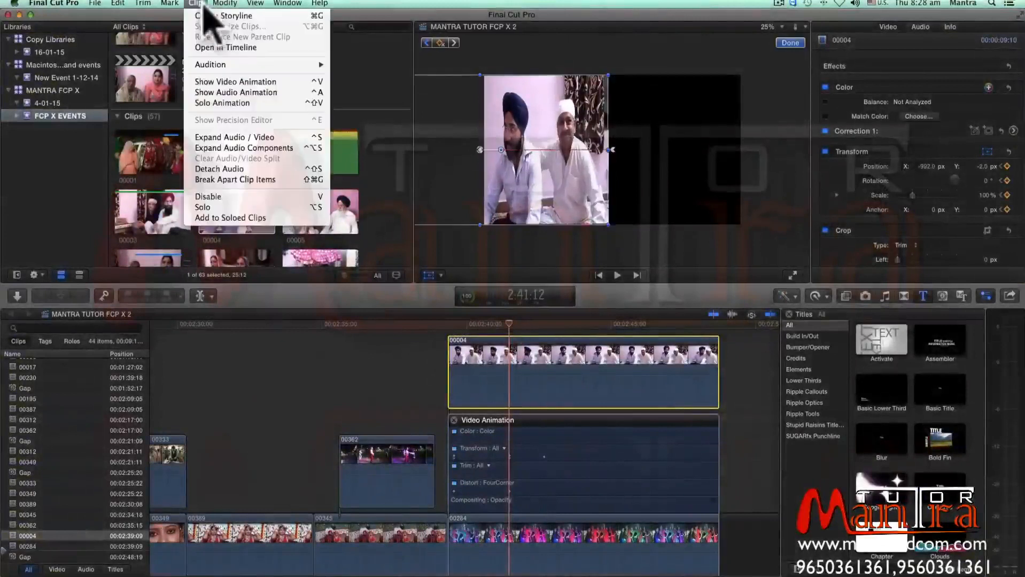
pyautogui.click(269, 196)
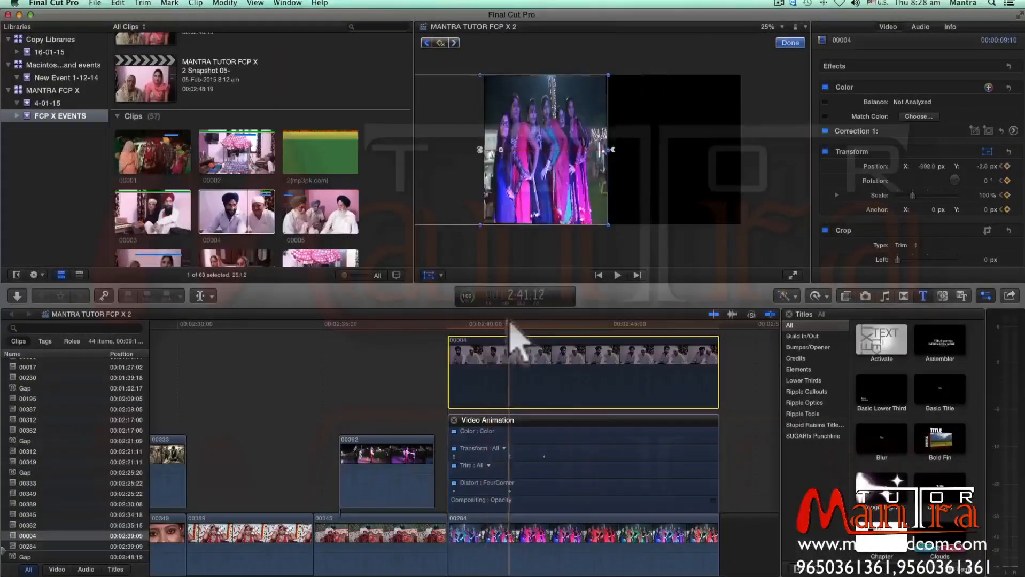
# - Delete the stray Transform keyframe of clip 00284 at 2:42:17
pyautogui.click(545, 324)
pyautogui.click(544, 455)
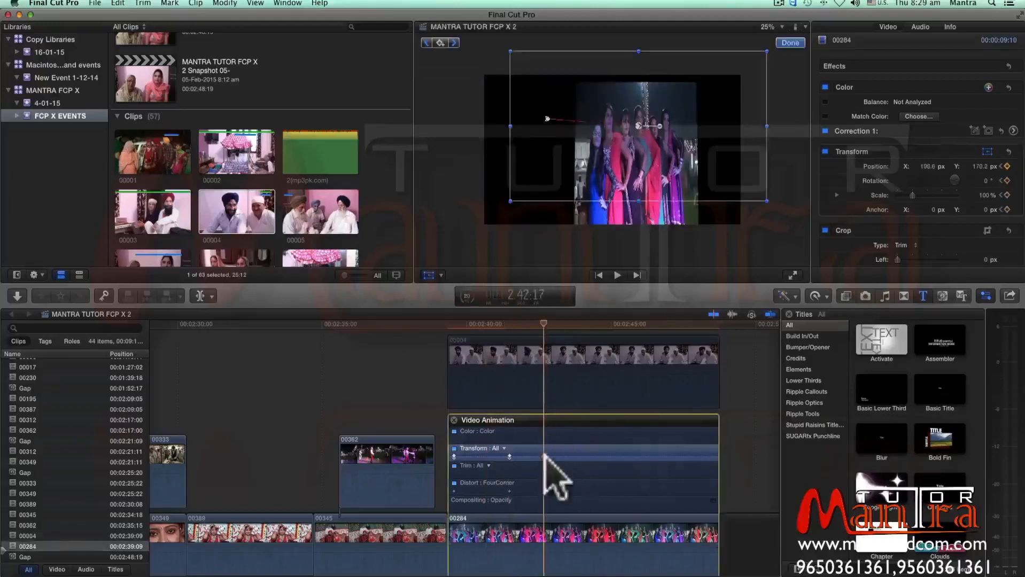
pyautogui.press('Delete')
# - Move clip 00284's image to the right half of the frame at 2:41:12, X about 535 px, and re-enable clip 00004
pyautogui.click(509, 323)
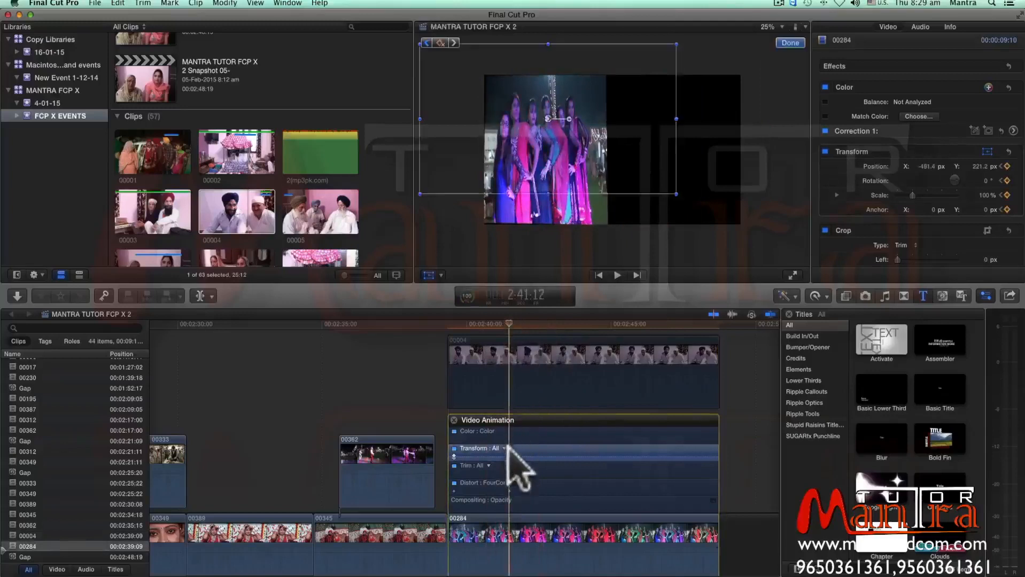
pyautogui.moveTo(532, 90); pyautogui.dragTo(666, 92)
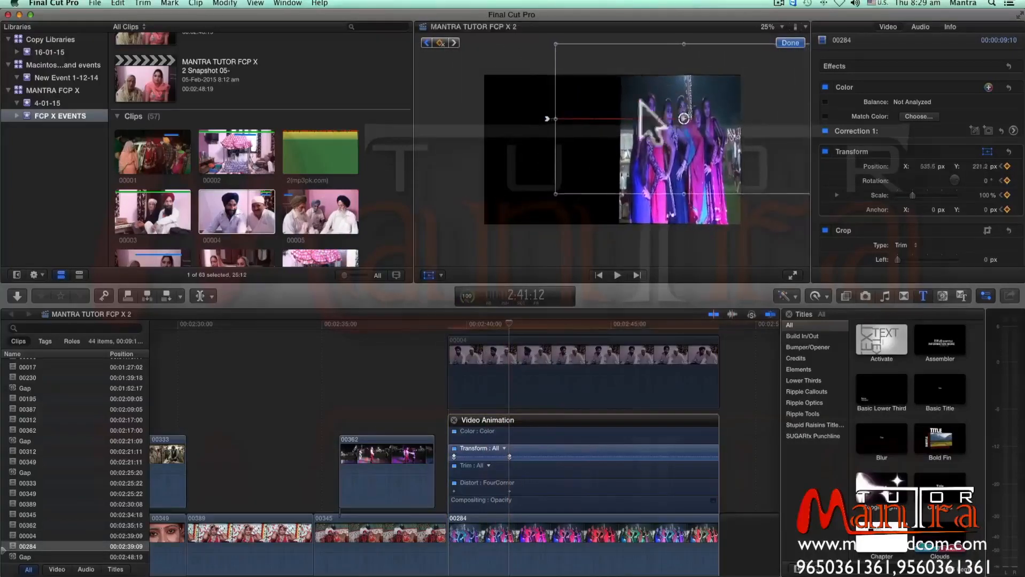
pyautogui.click(545, 381)
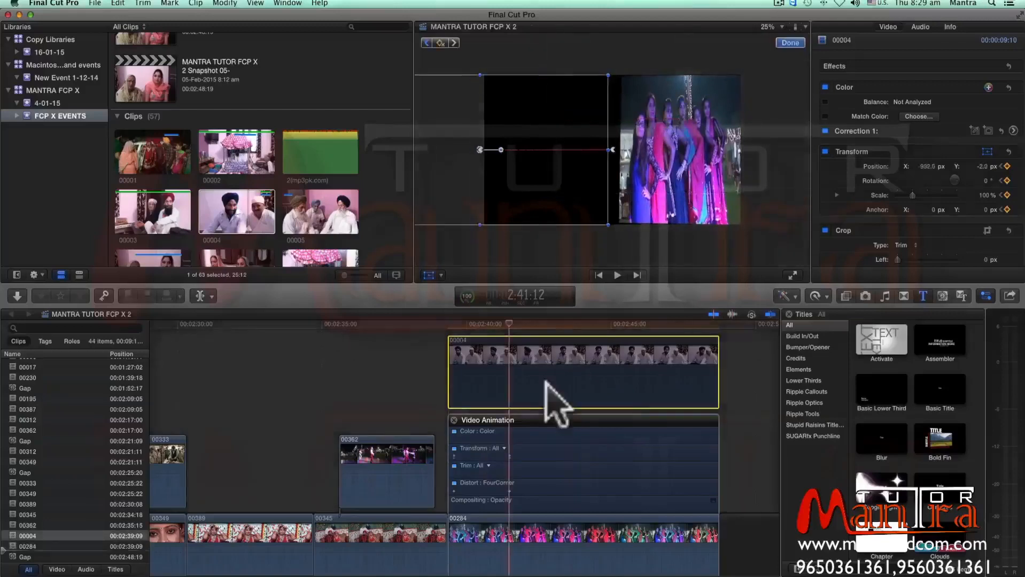
pyautogui.press('v')
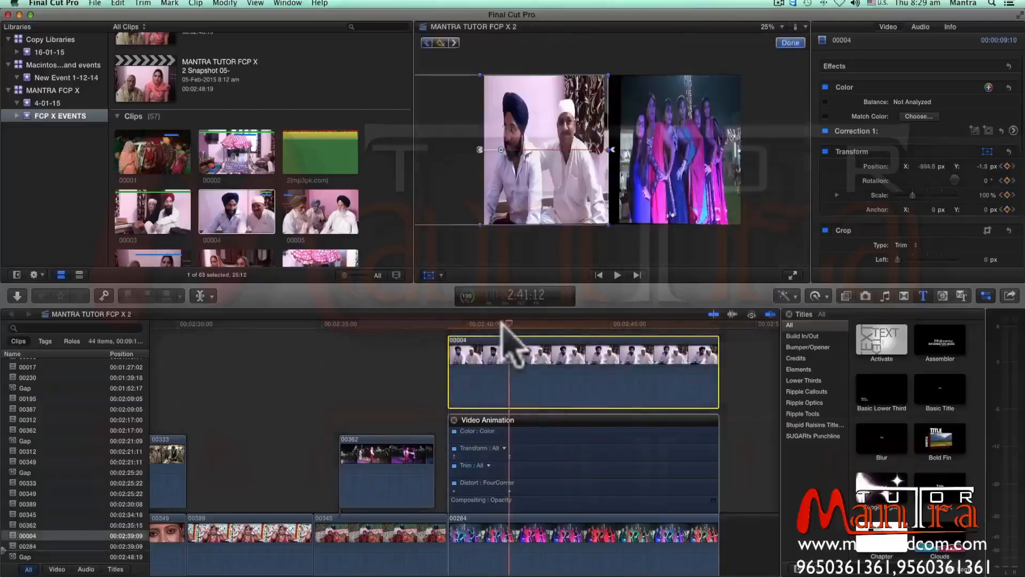
# - Play back the animation of both clips crossing sides and scrub through it between 2:39:14 and 2:41:12
pyautogui.moveTo(501, 324); pyautogui.dragTo(453, 328)
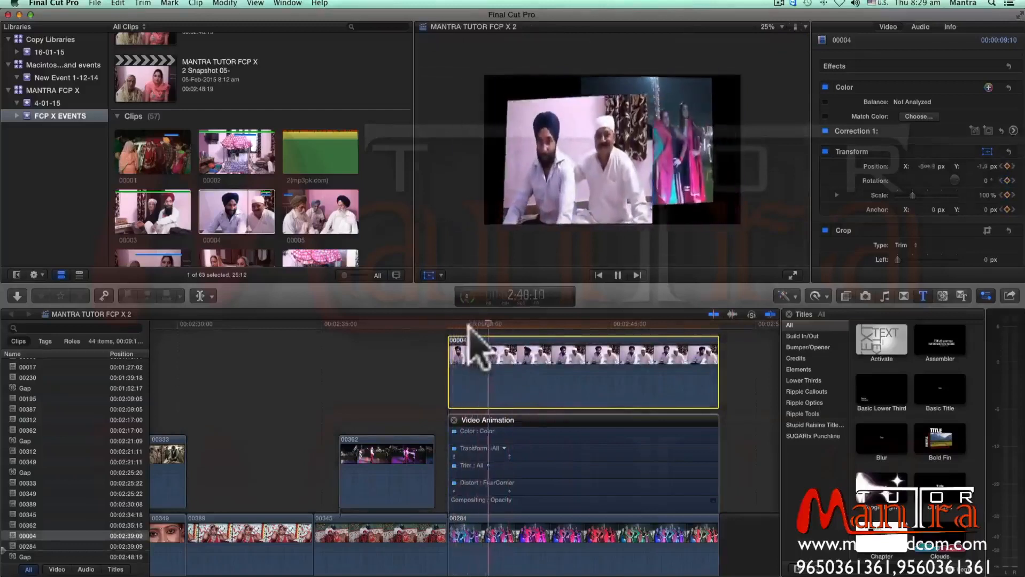
pyautogui.press('space')
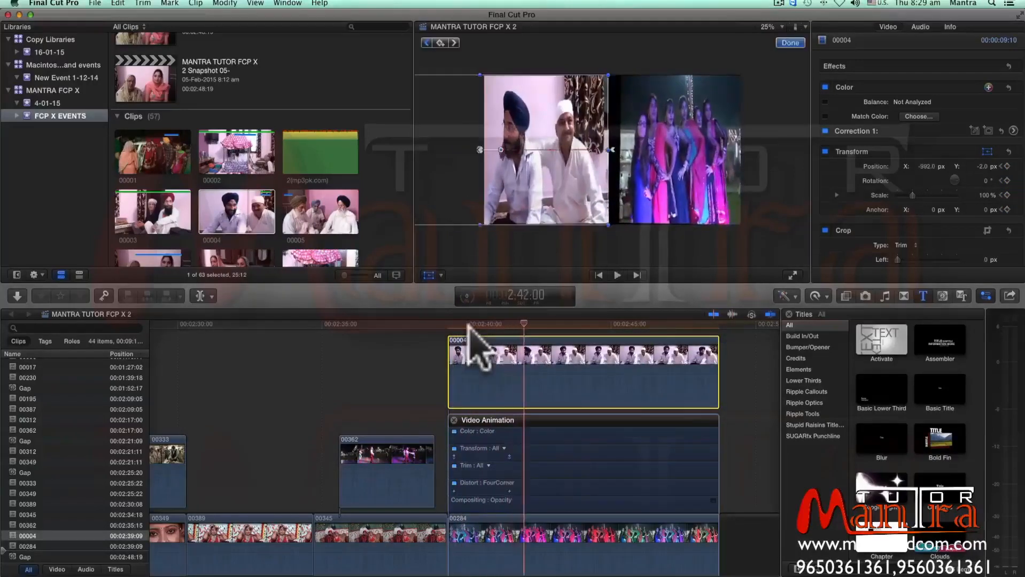
pyautogui.moveTo(451, 327)
pyautogui.mouseDown()
pyautogui.moveTo(509, 330)
pyautogui.moveTo(454, 330)
pyautogui.mouseUp()
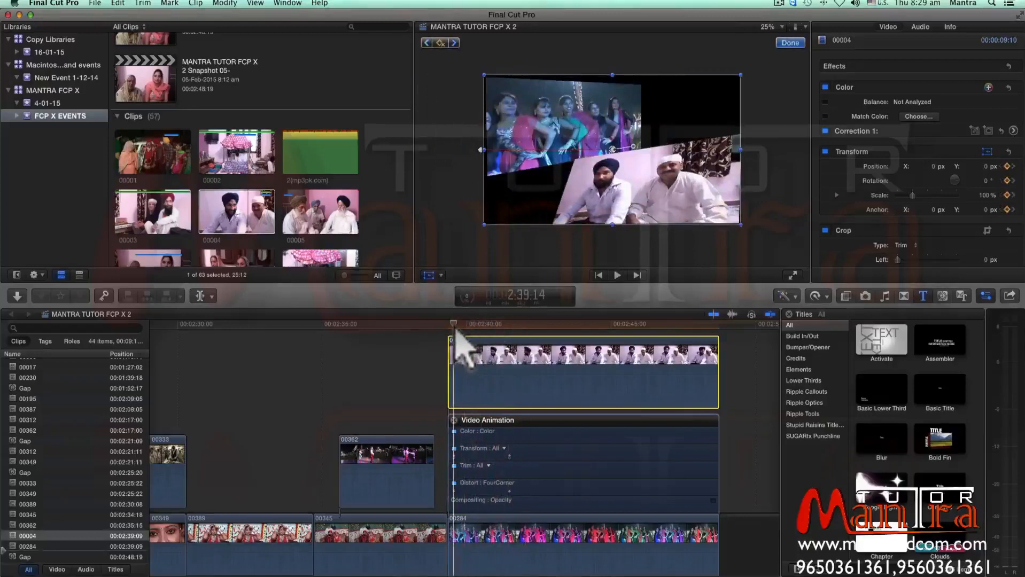
pyautogui.moveTo(456, 333); pyautogui.dragTo(510, 336)
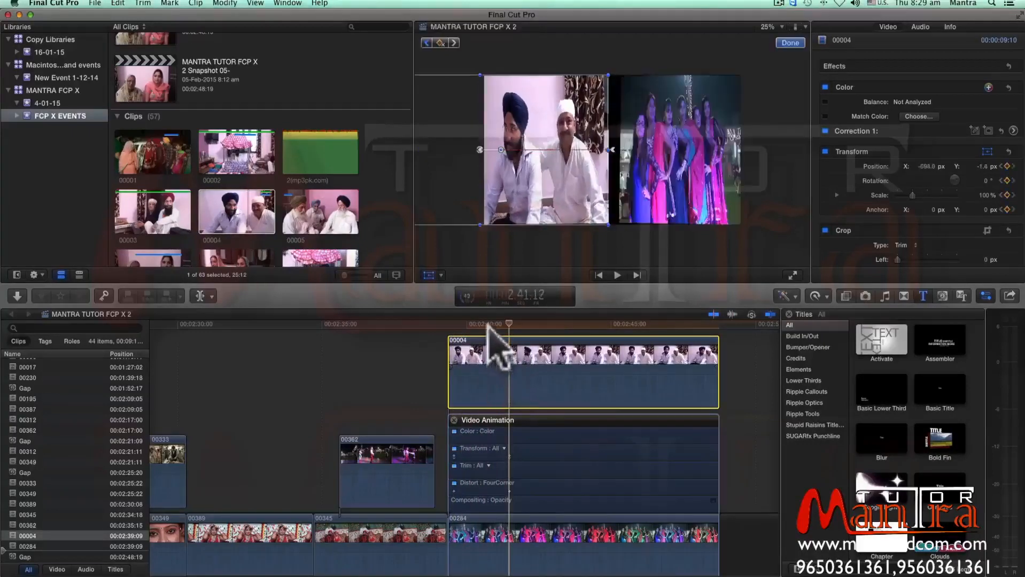
# - Return the playhead to the clips' start at 2:39:09, switch to the Select tool and close the Transform controls
pyautogui.click(447, 324)
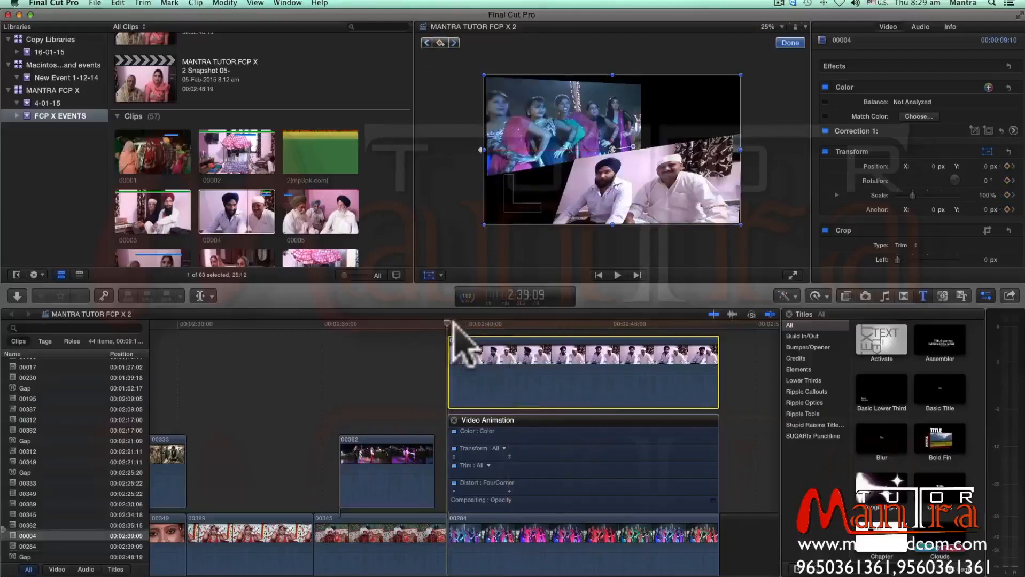
pyautogui.press('a')
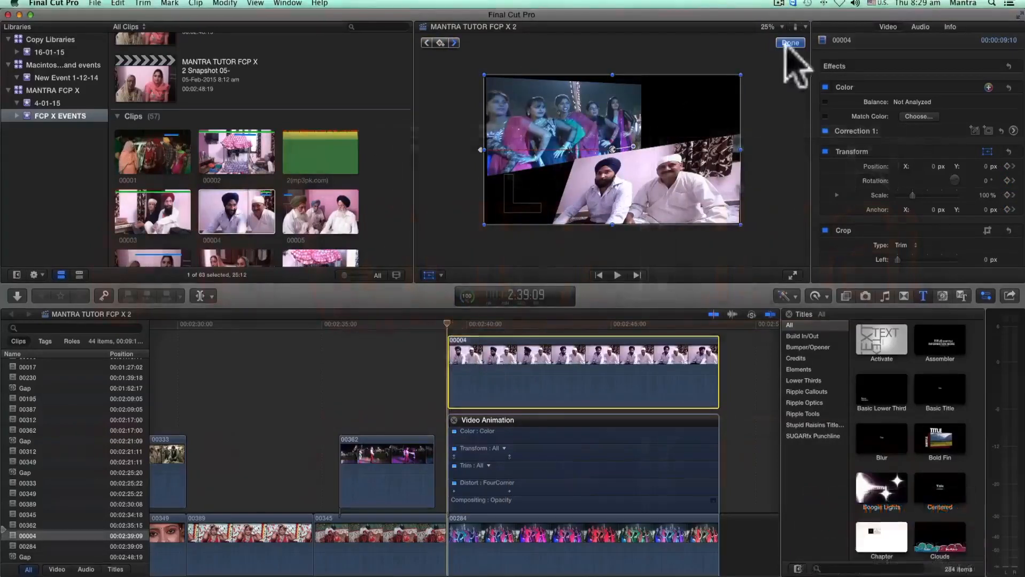
pyautogui.click(789, 43)
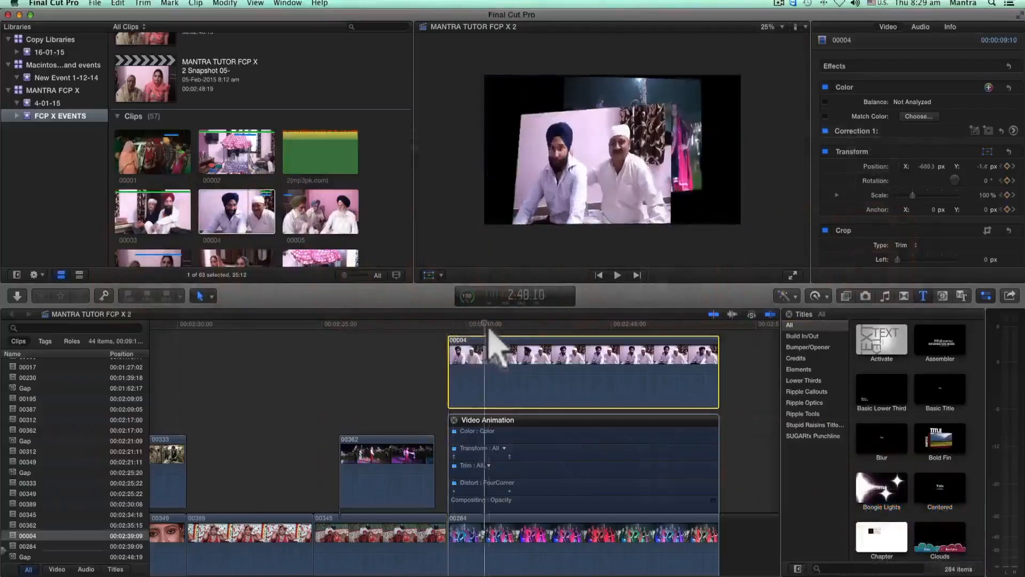